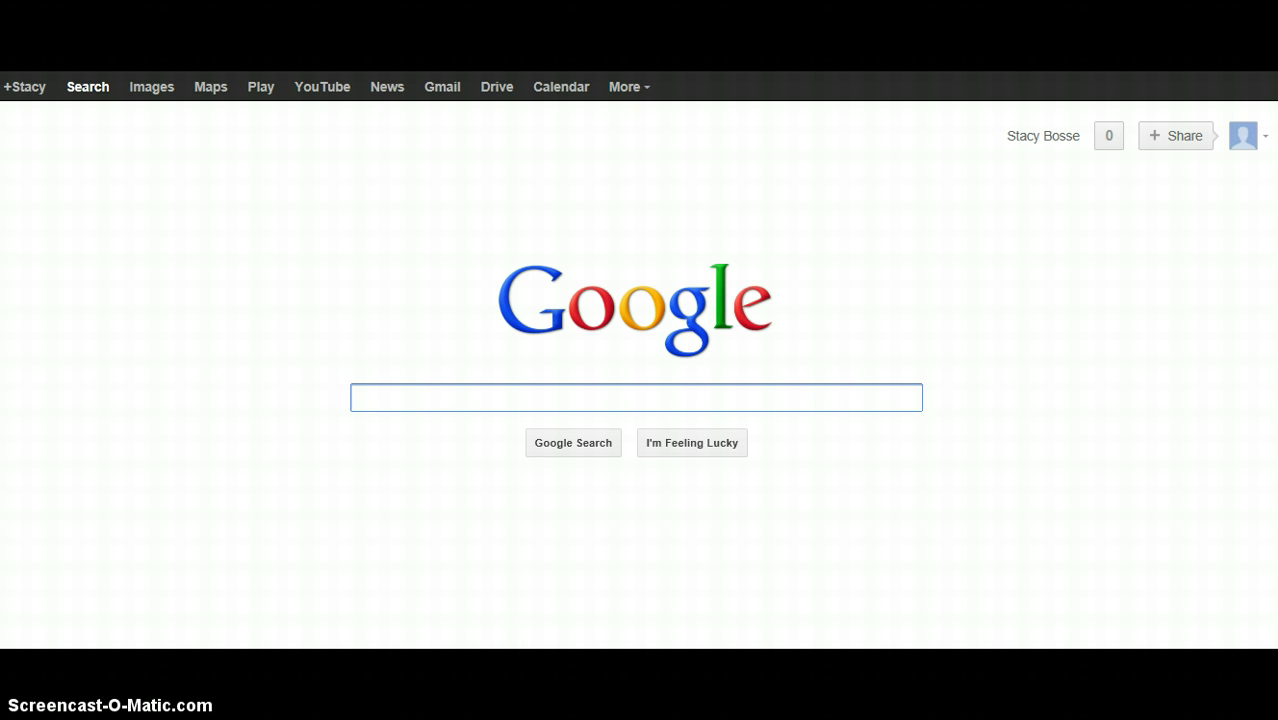
Search the web for "bush lincoln elections" and look over the results.
click(449, 396)
text(bush linc)
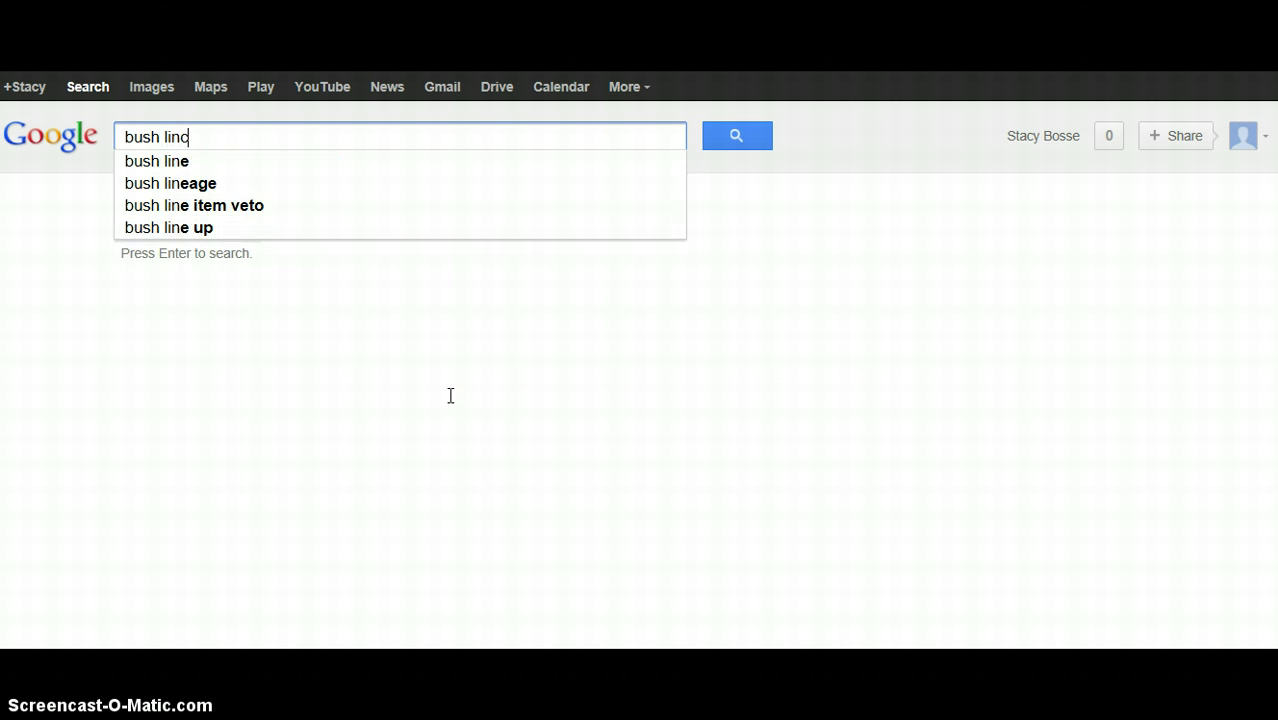
text(oln ele)
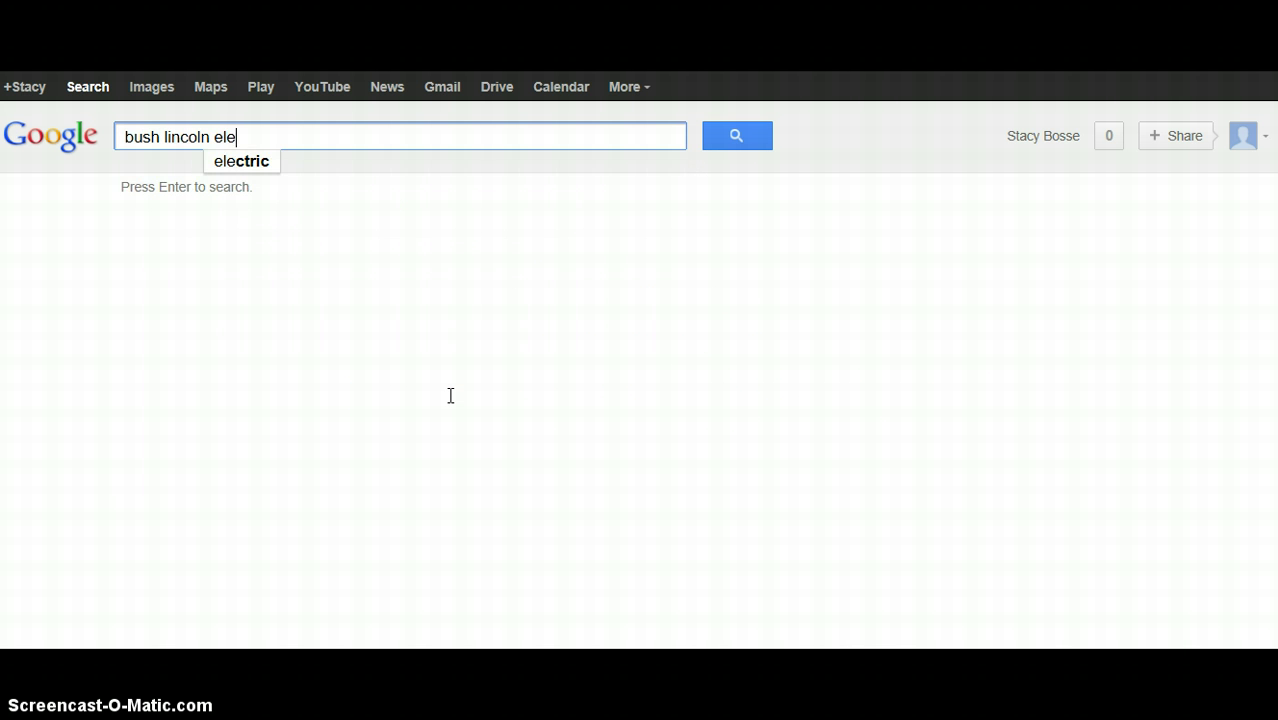
text(ctions)
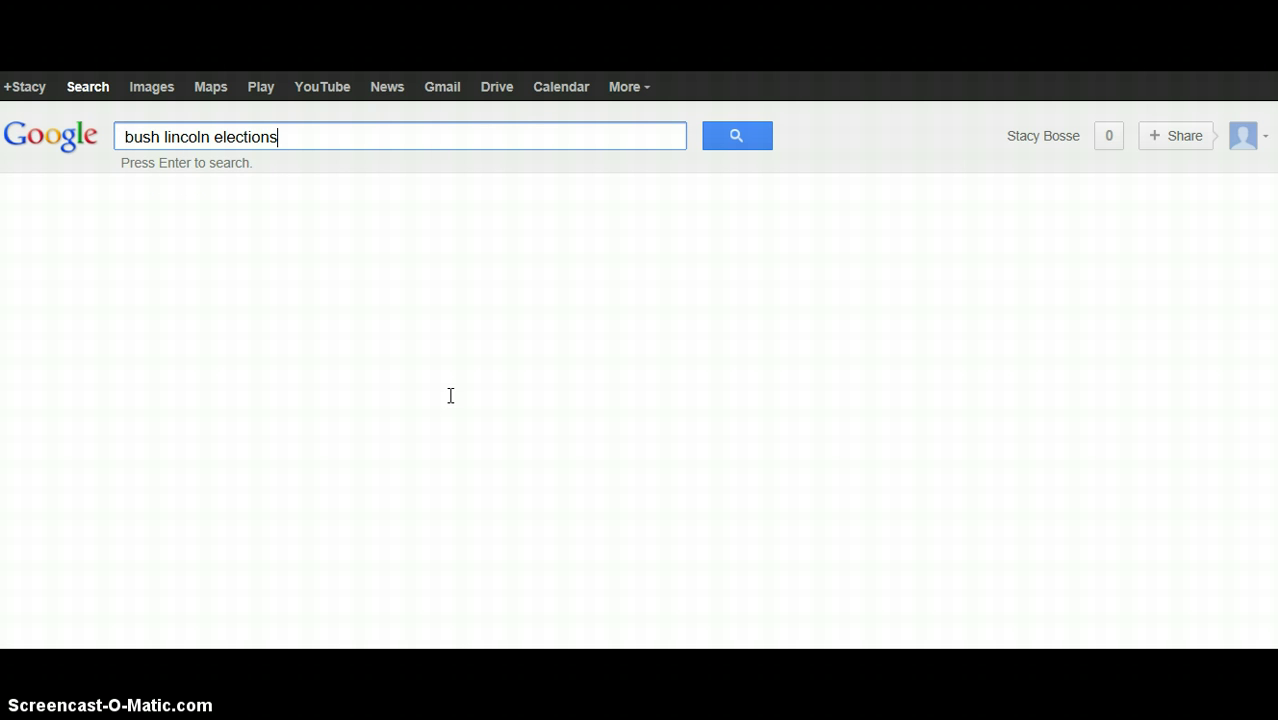
key(Return)
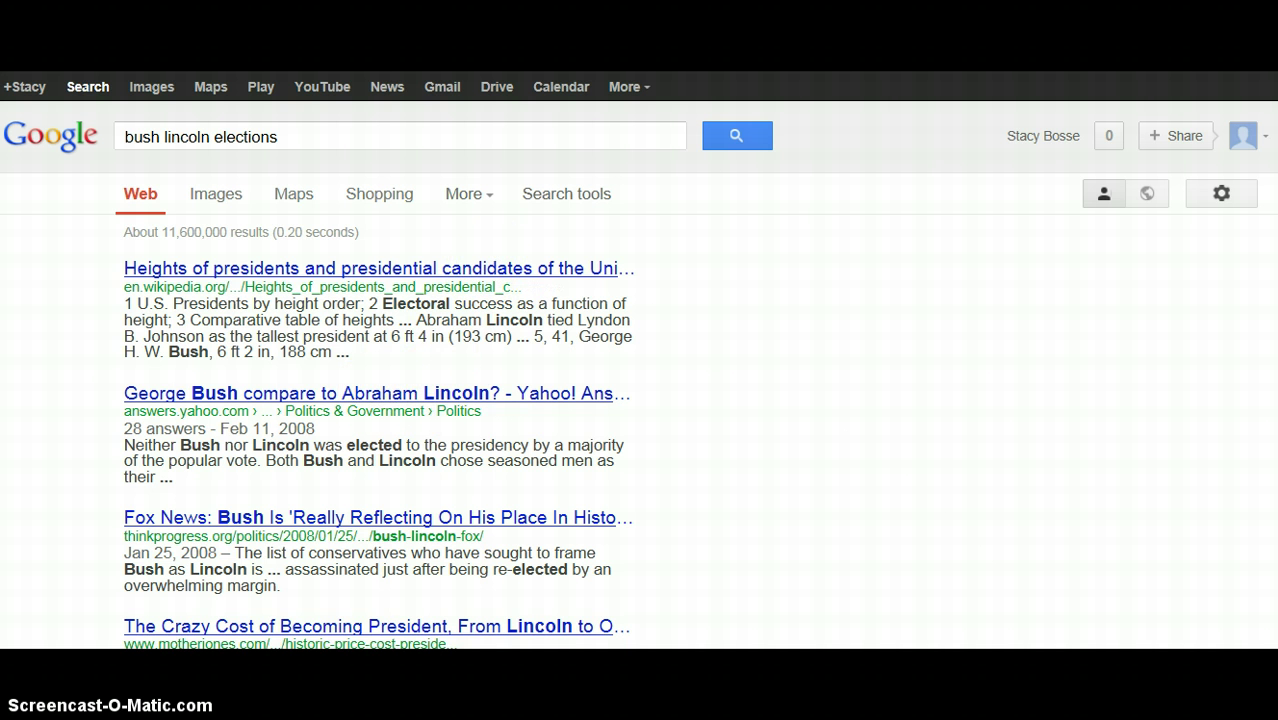
scroll(511, 518, down, 5)
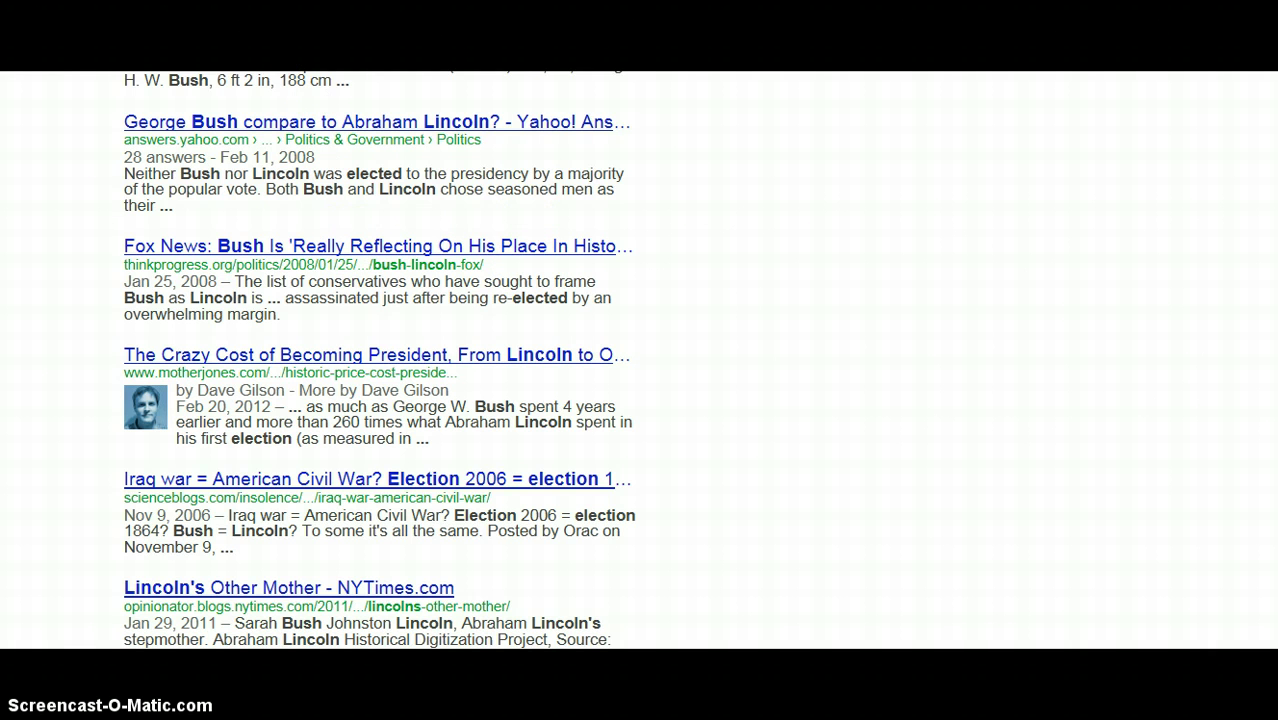
scroll(640, 360, up, 3)
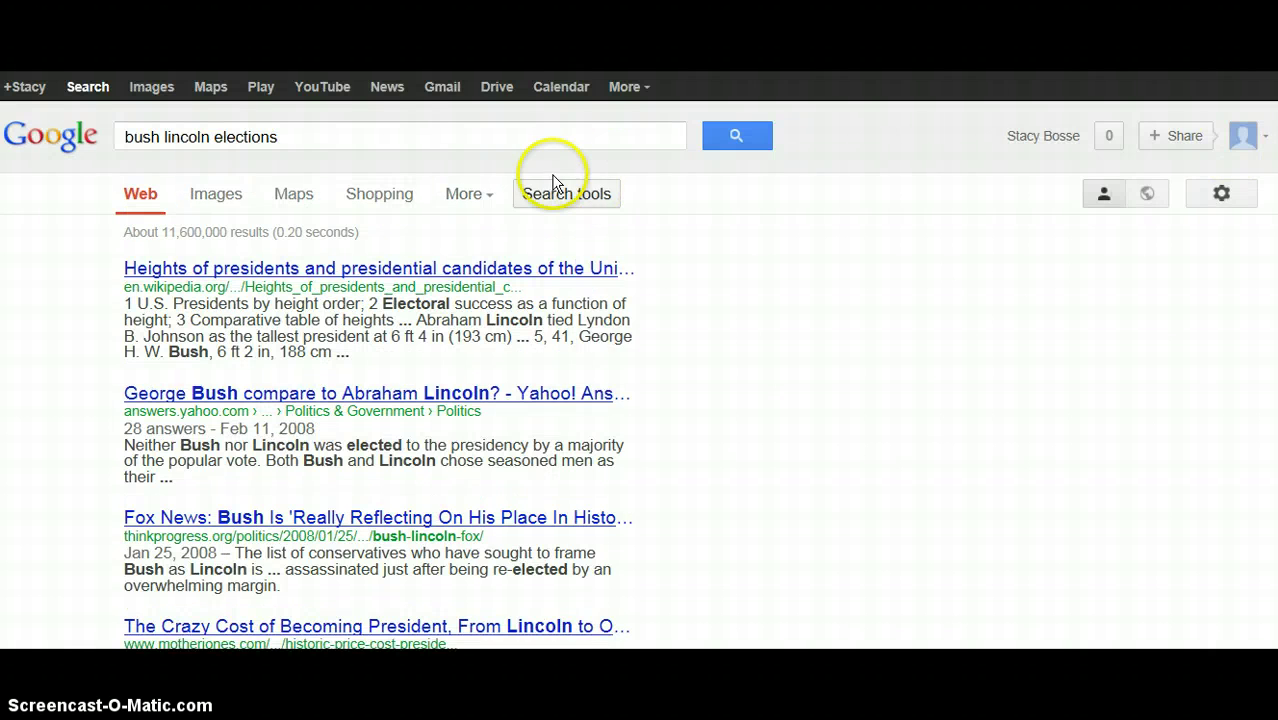
Extend the query with repeated copies of its last word to "bush lincoln elections elections elections elections", run it and browse the results.
click(400, 130)
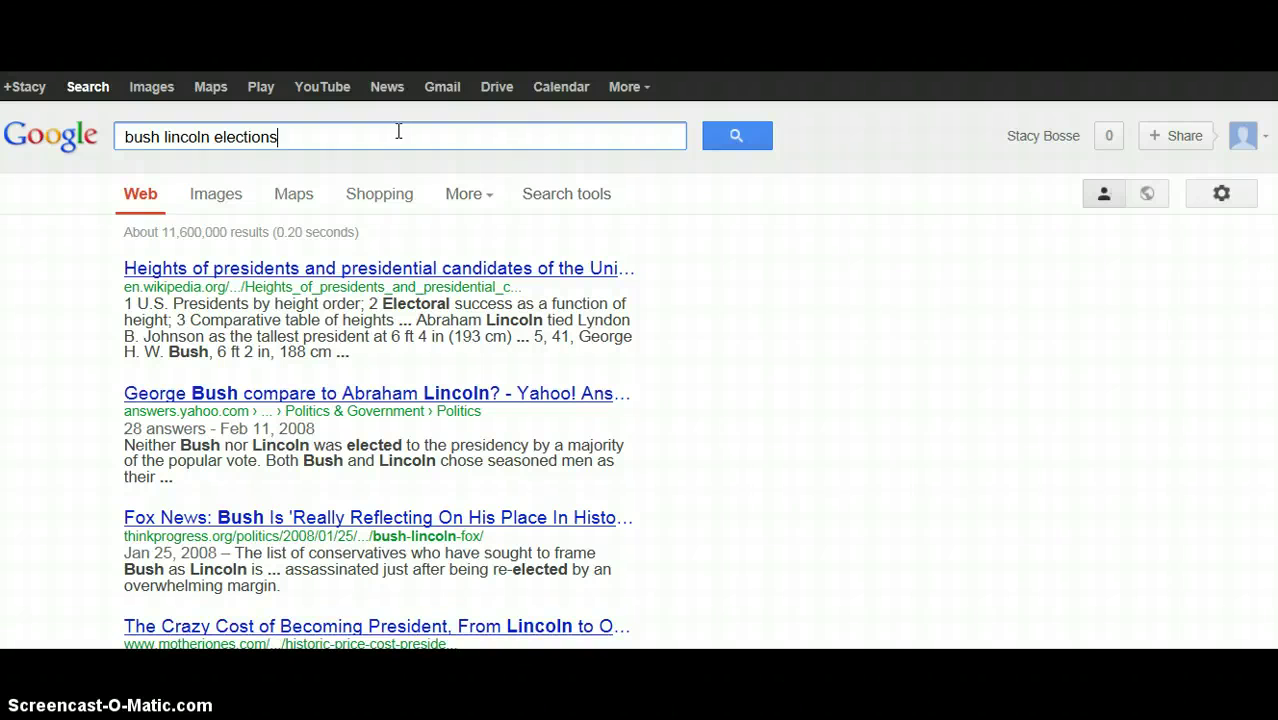
drag(297, 134, 213, 138)
key(ctrl+c)
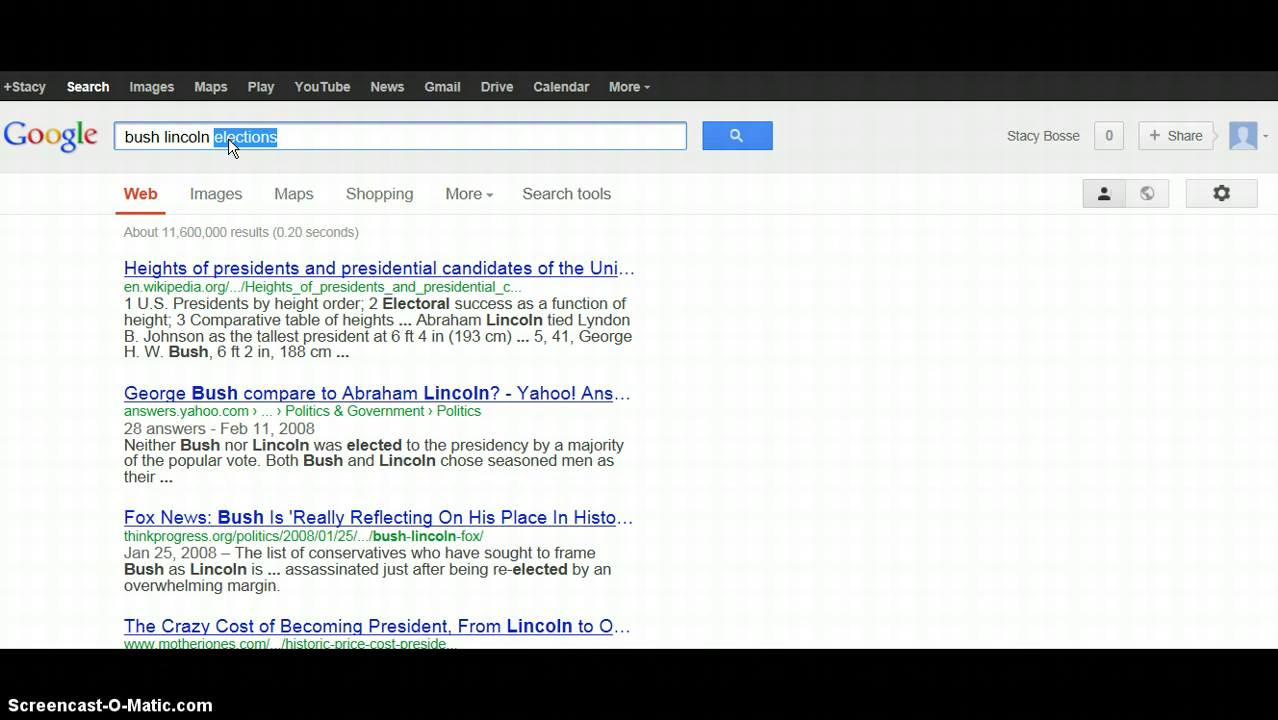
click(305, 135)
key(ctrl+v)
click(345, 135)
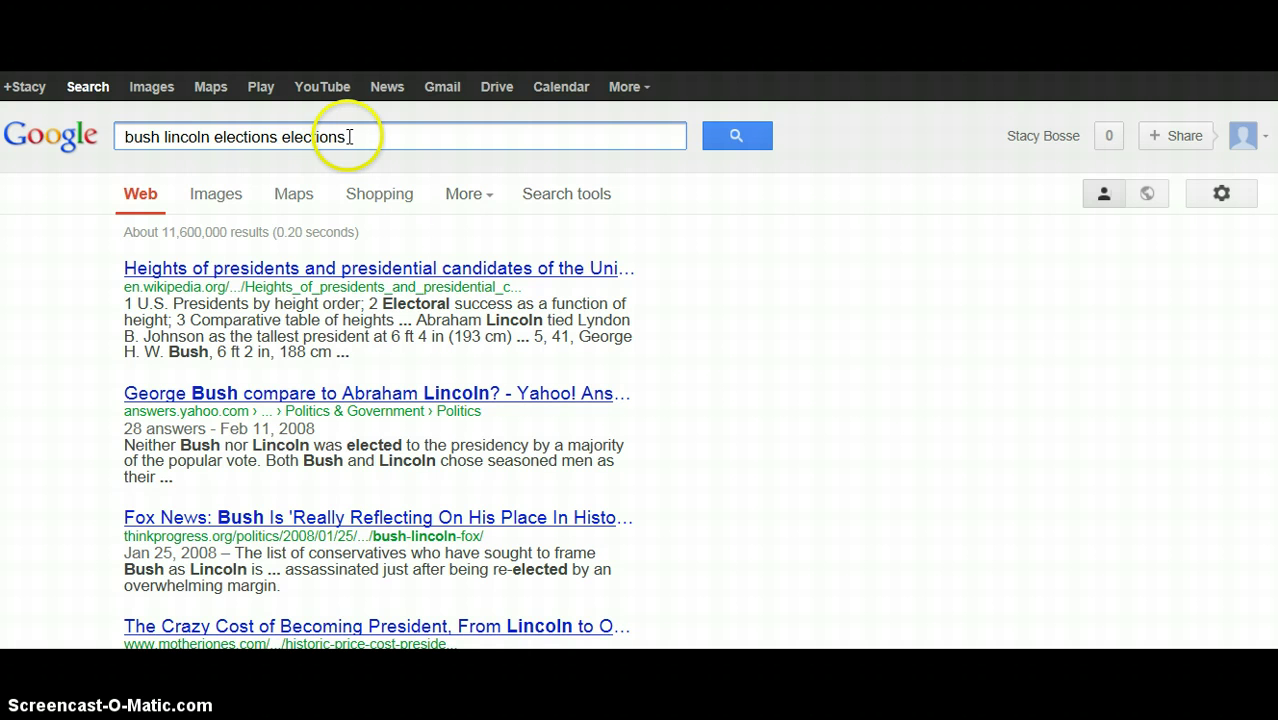
key(ctrl+v)
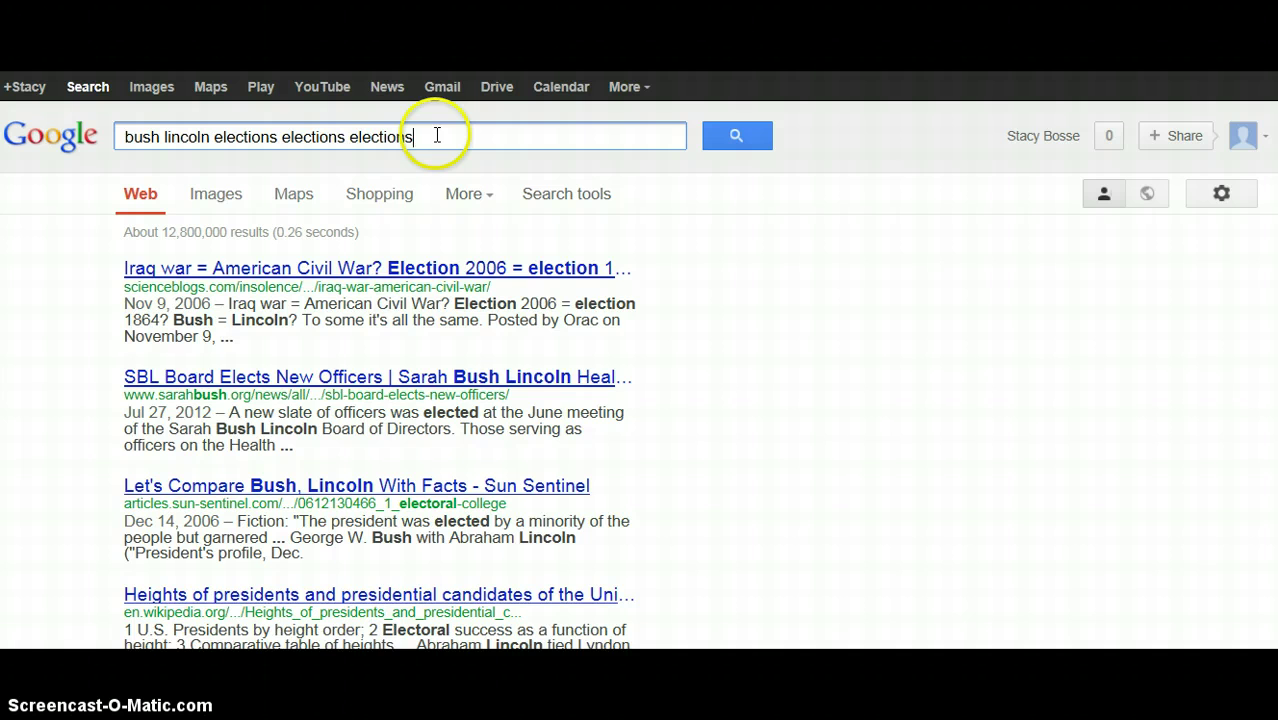
key(ctrl+v)
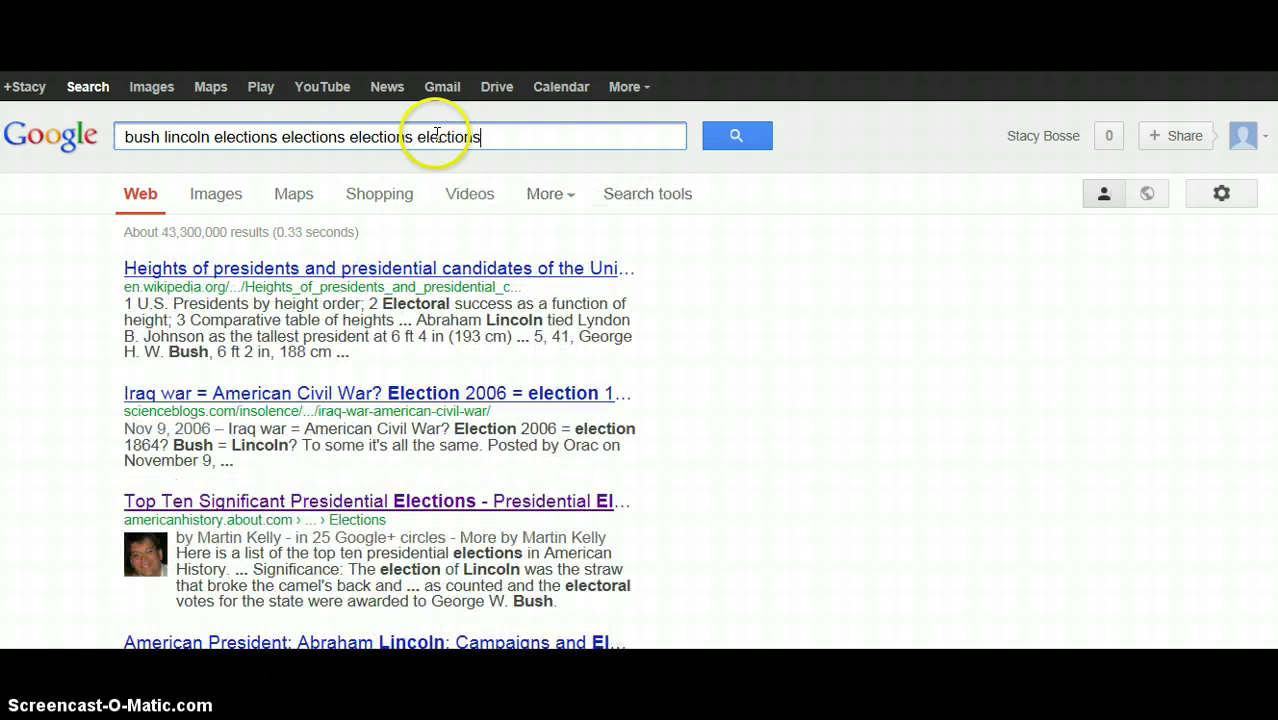
click(712, 133)
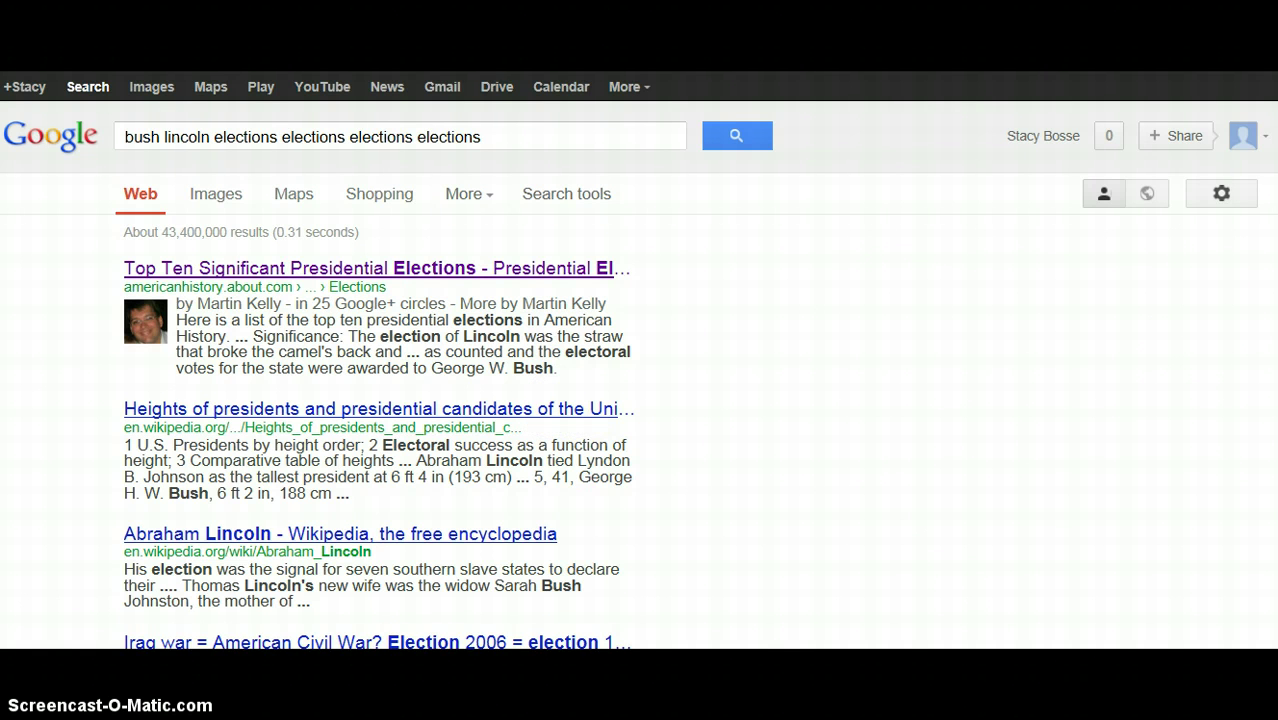
scroll(639, 360, down, 2)
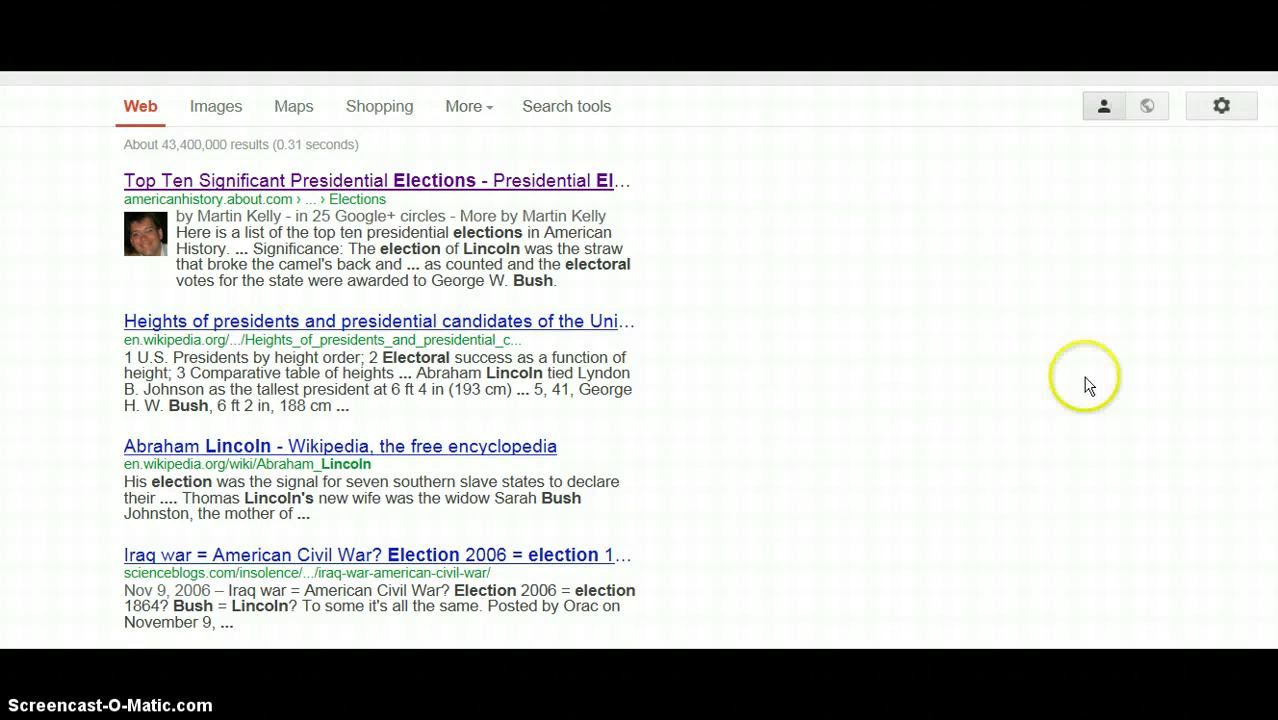
scroll(379, 360, down, 4)
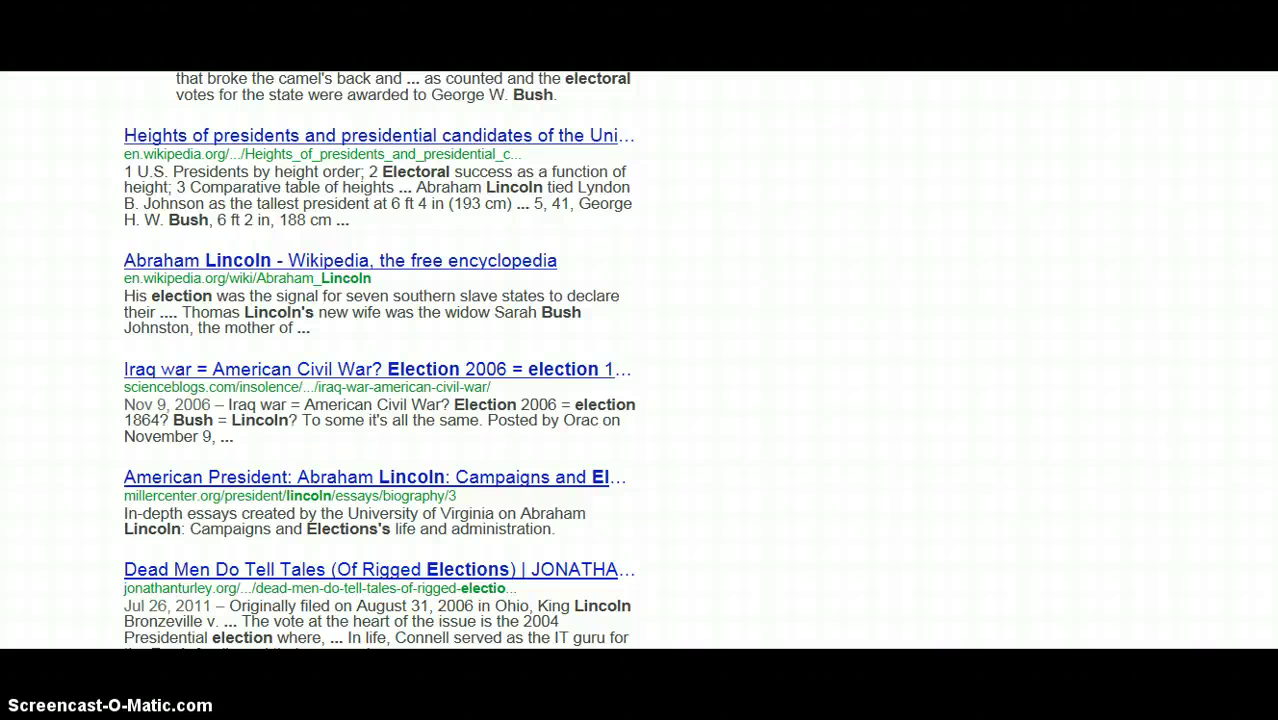
scroll(379, 360, up, 6)
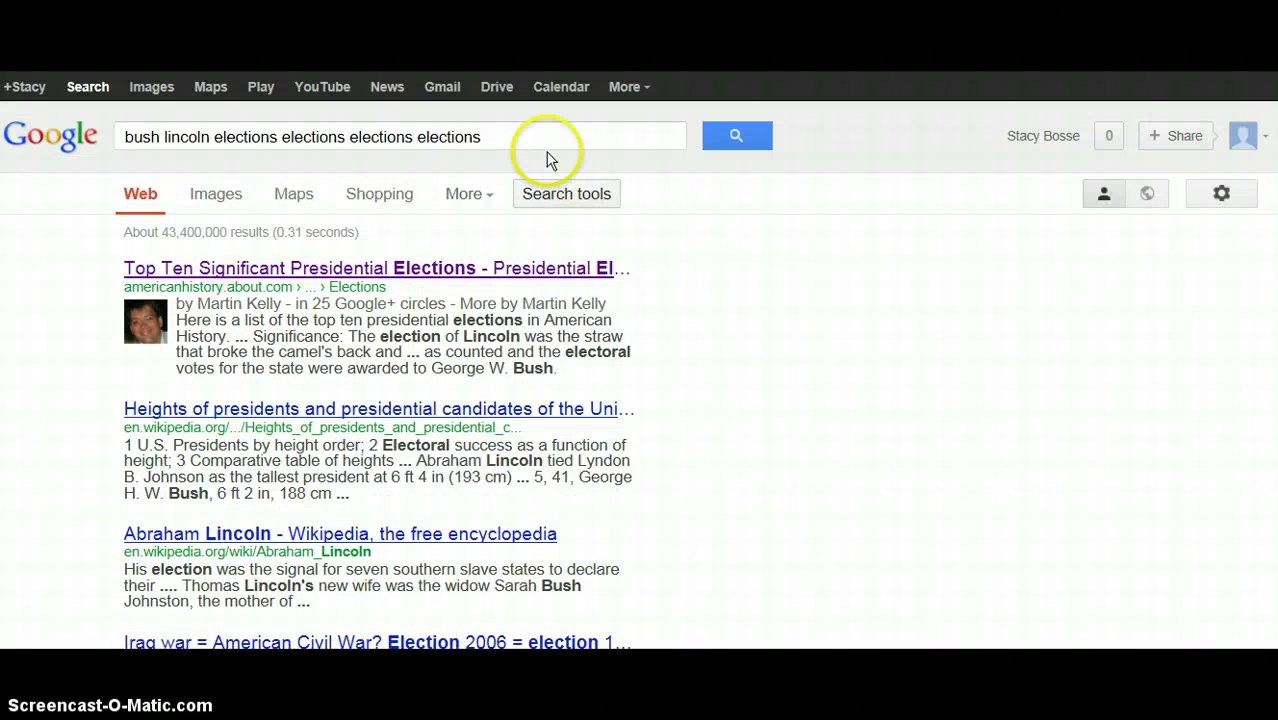
Replace the repeated words in the query with the OR operator and run the search "bush lincoln elections OR news".
click(534, 143)
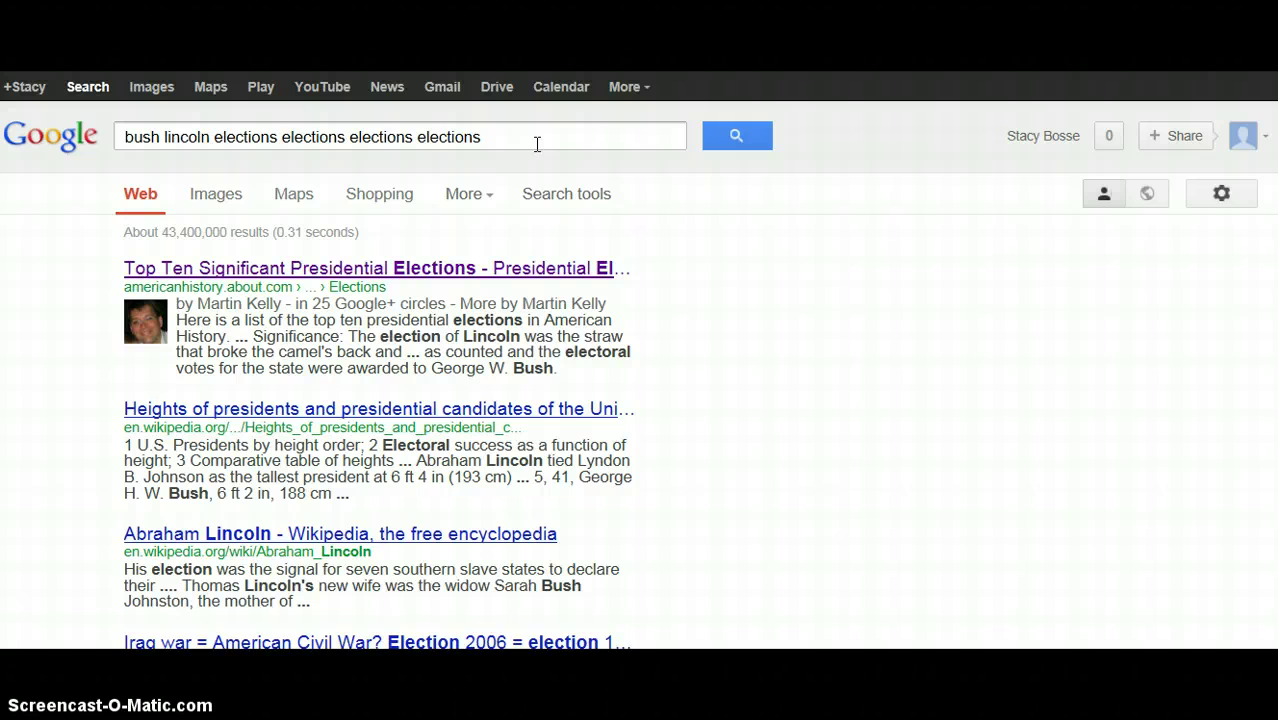
drag(531, 138, 297, 148)
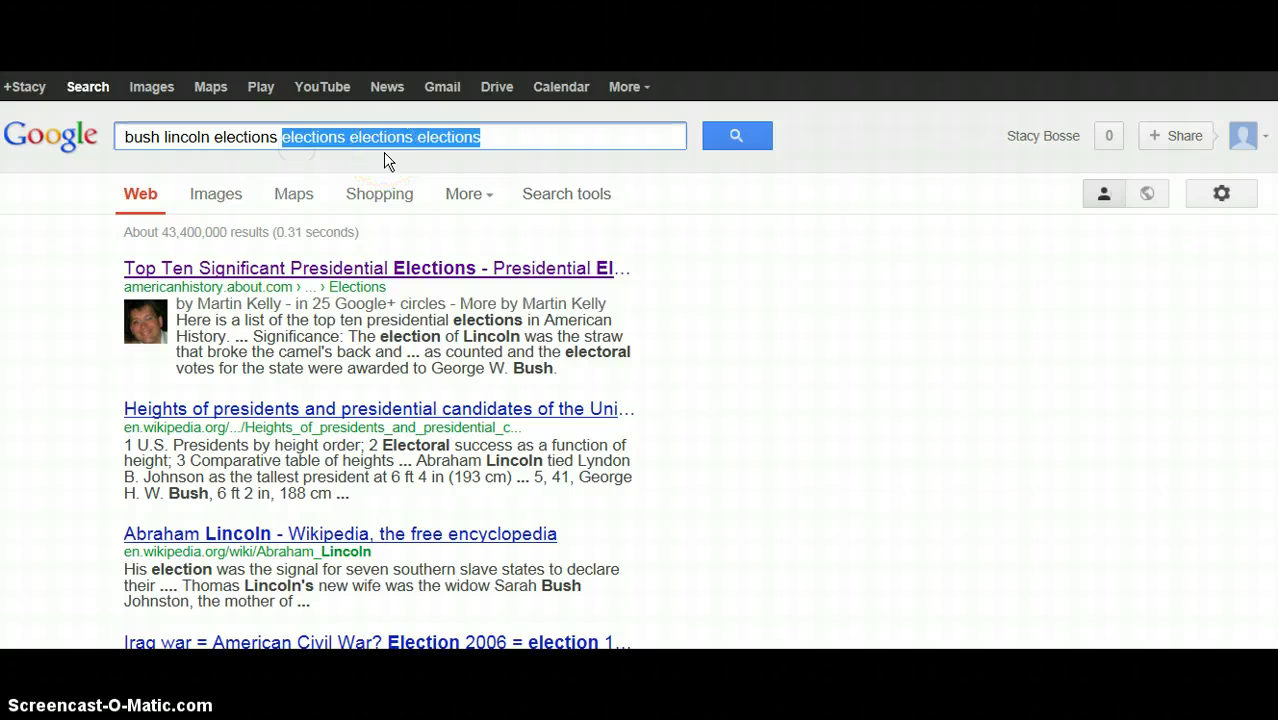
text(OR news)
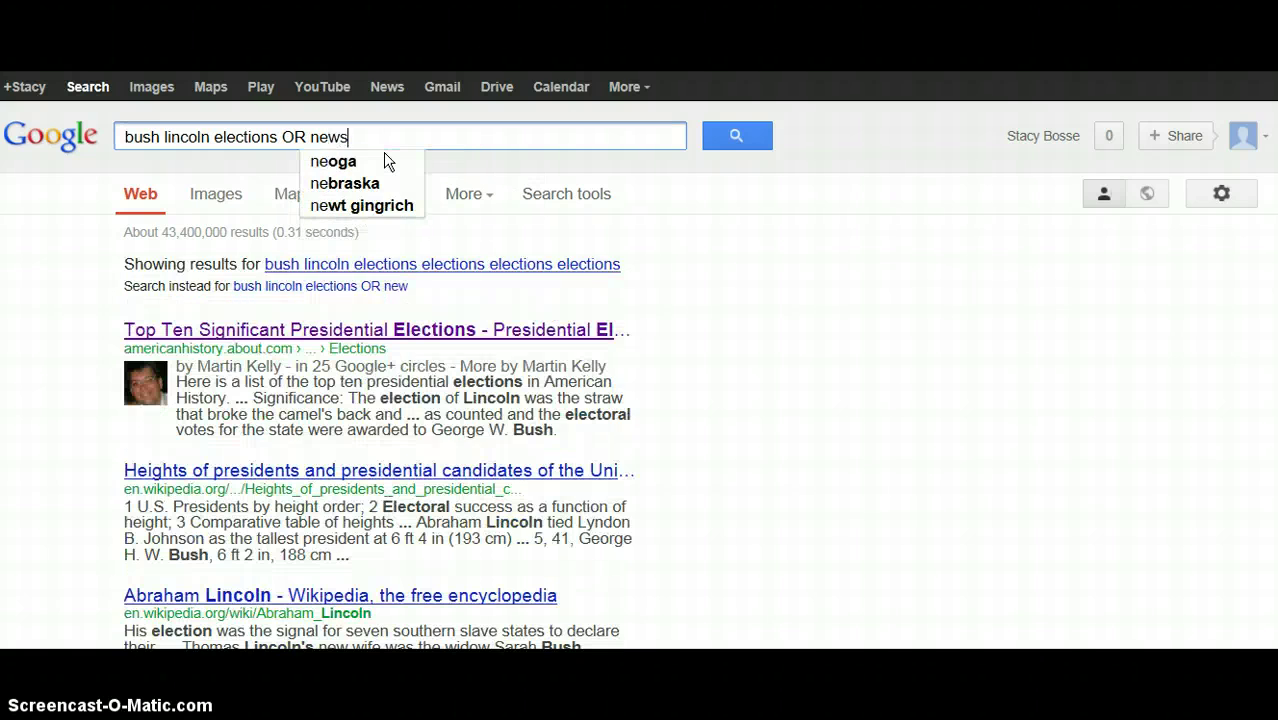
key(Return)
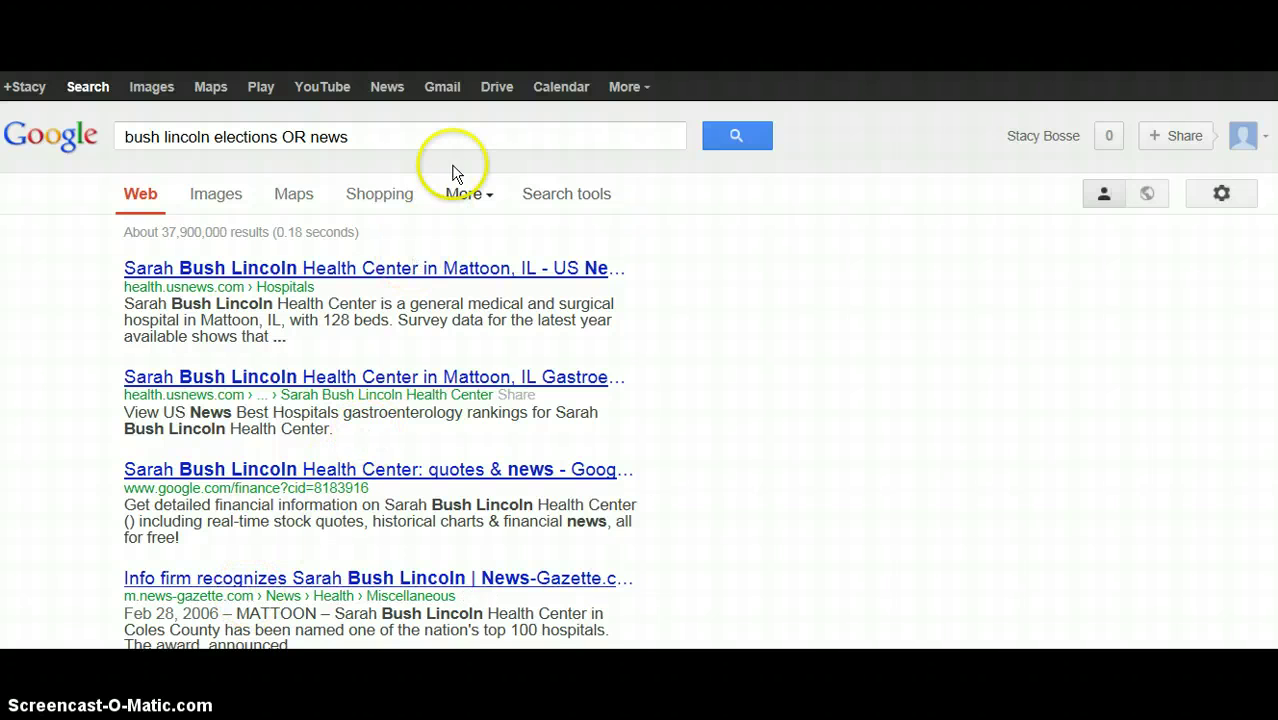
double_click(292, 137)
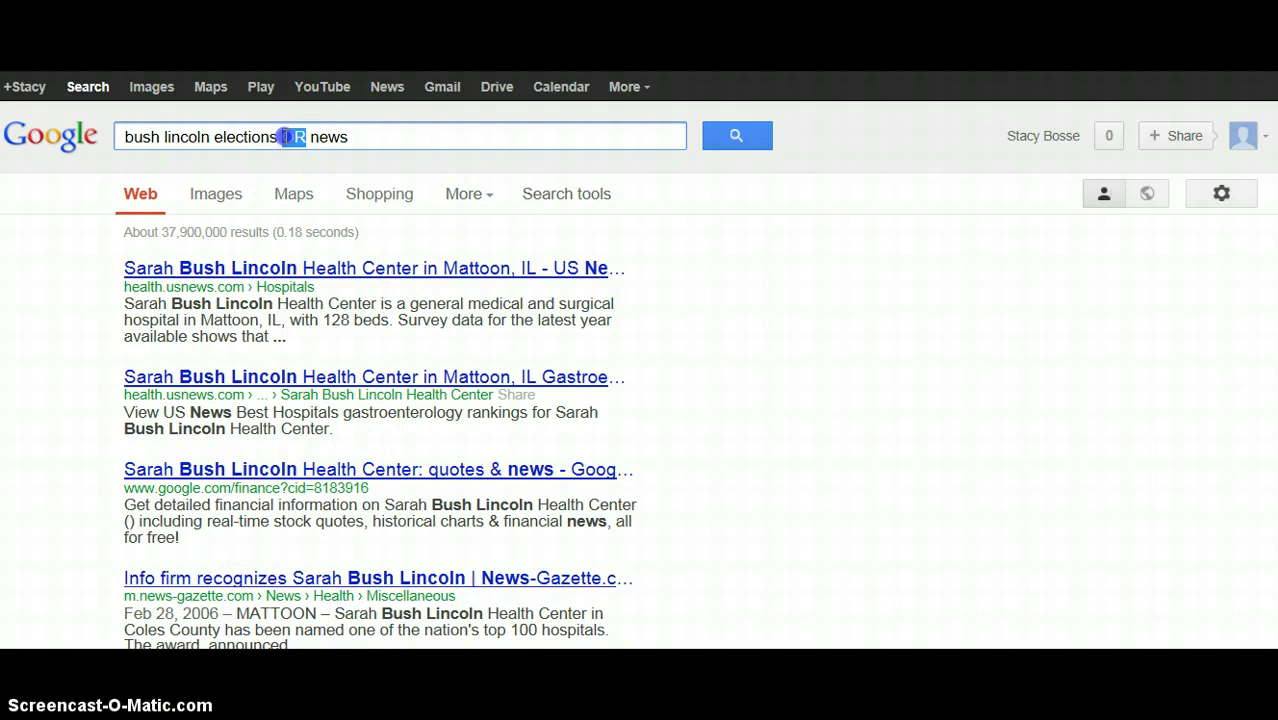
click(366, 132)
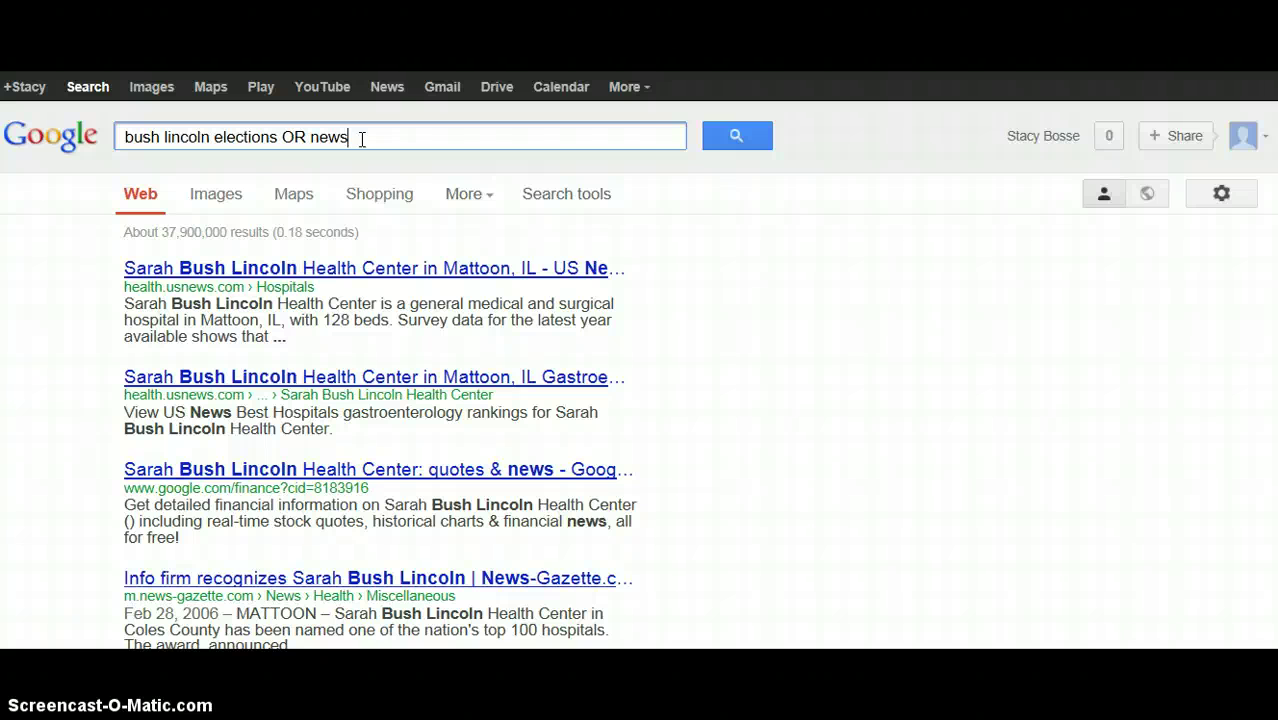
Clear the whole query and run a synonym search for "~election".
click(360, 138)
drag(360, 138, 213, 138)
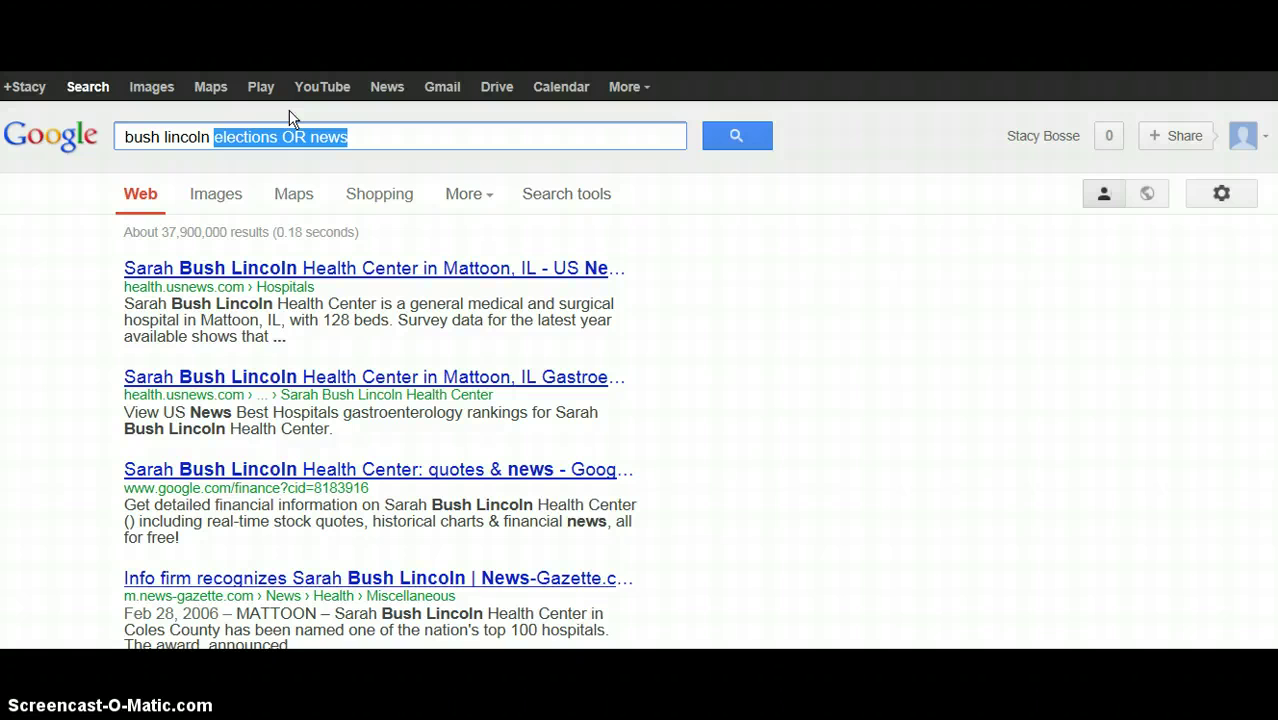
key(BackSpace)
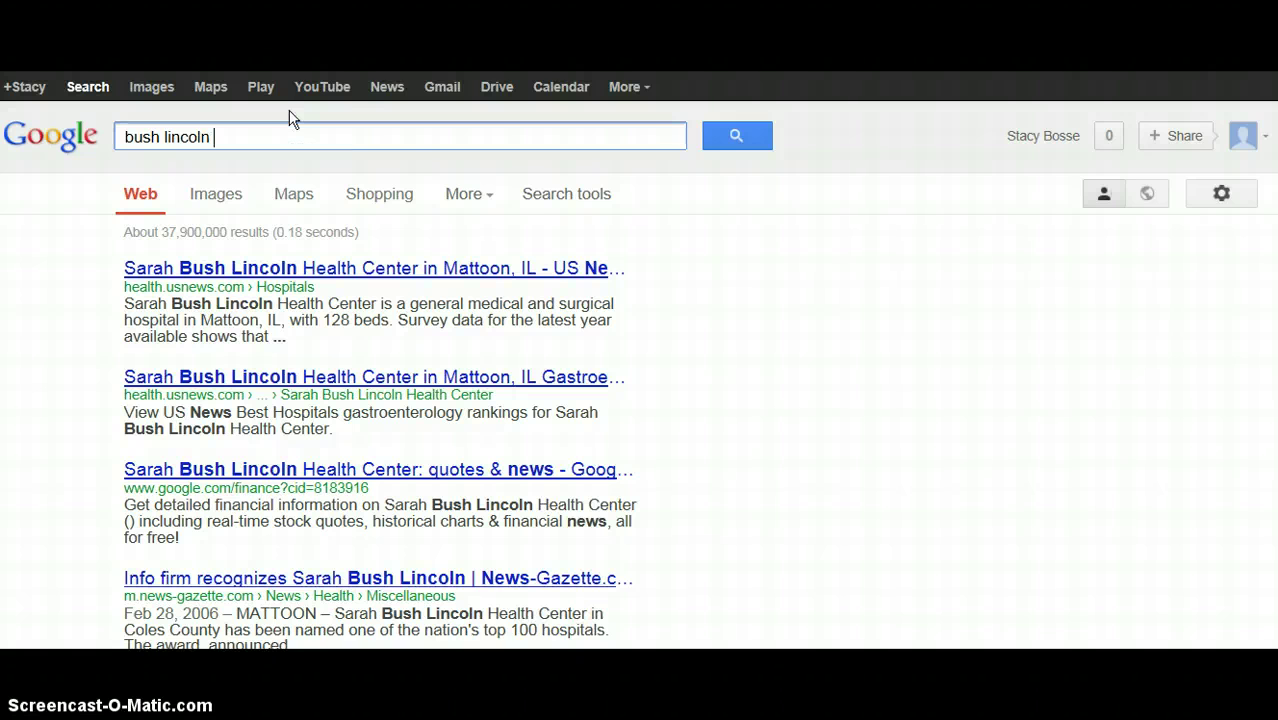
key(BackSpace)
key(BackSpace)
key(BackSpace)
key(BackSpace)
key(BackSpace)
key(BackSpace)
key(BackSpace)
key(BackSpace)
key(BackSpace)
key(BackSpace)
key(BackSpace)
key(BackSpace)
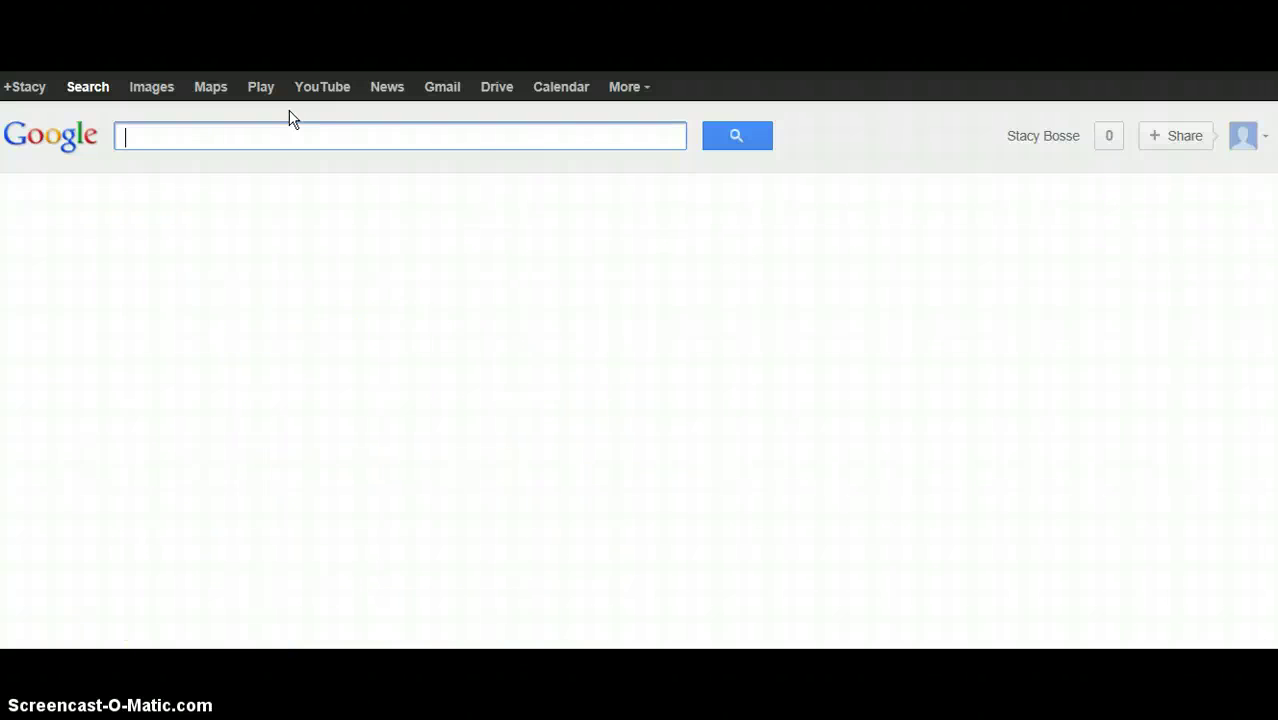
text(~)
key(Return)
text(election)
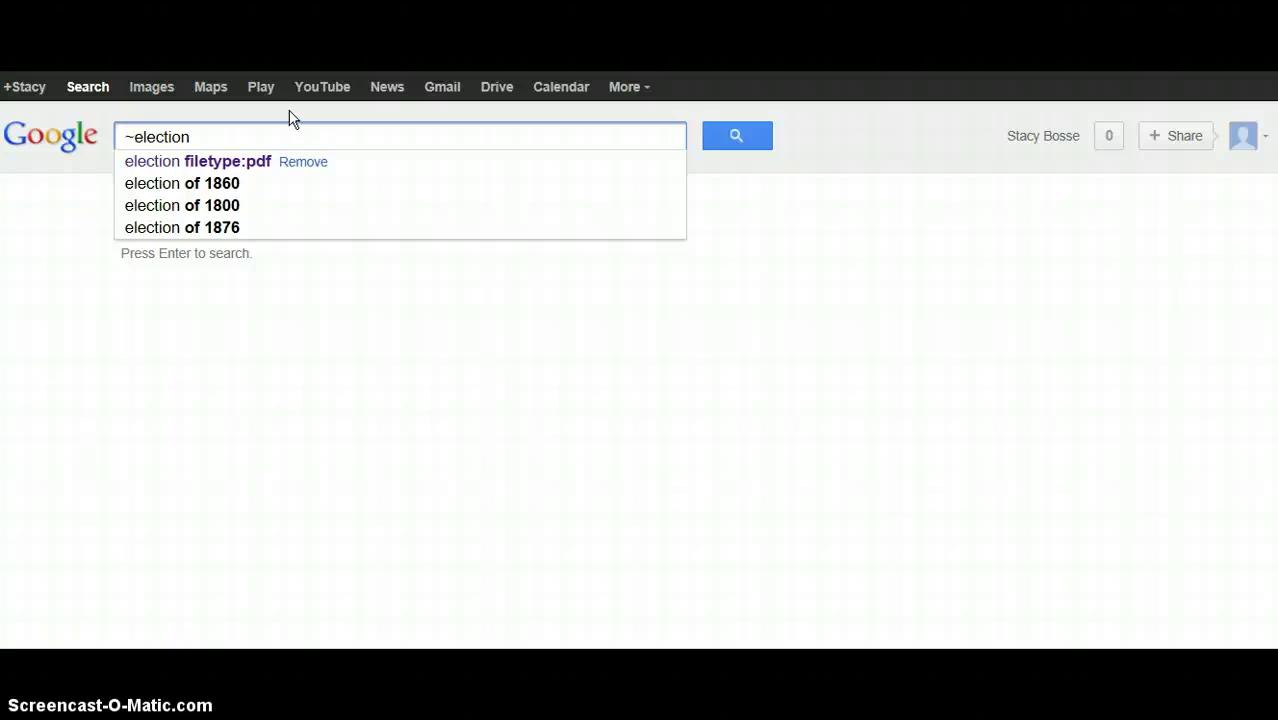
key(Return)
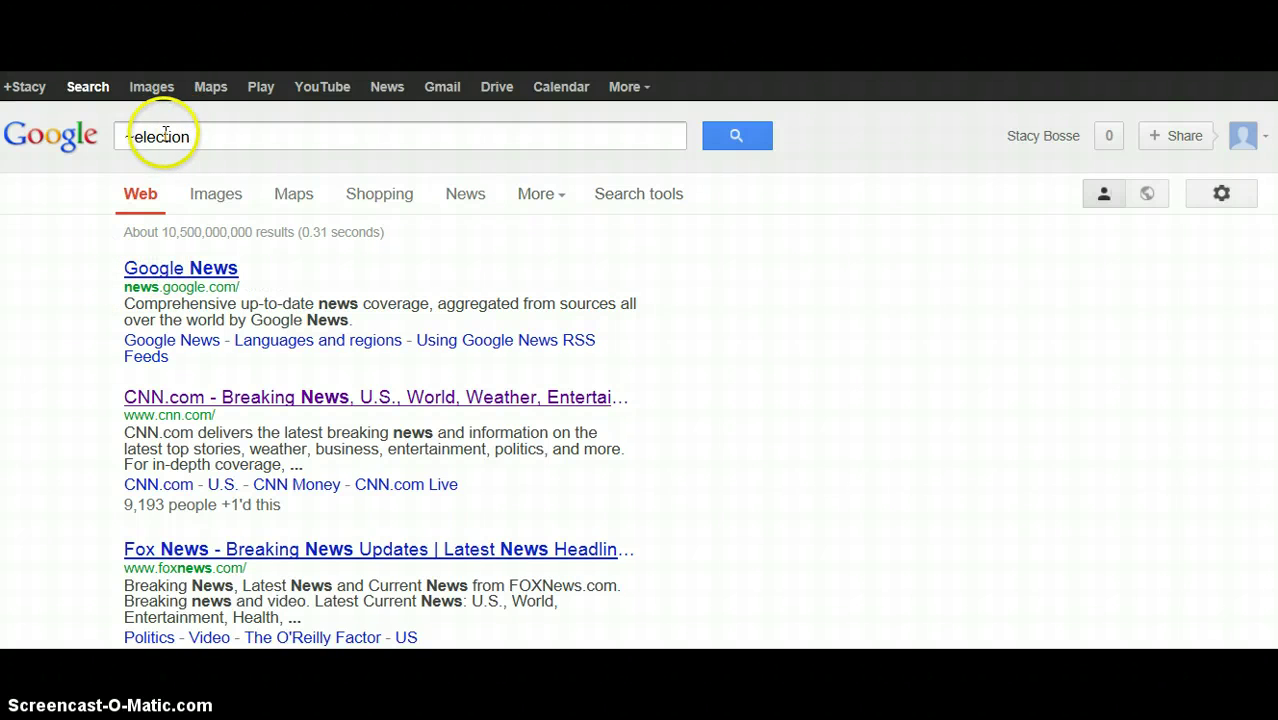
double_click(128, 136)
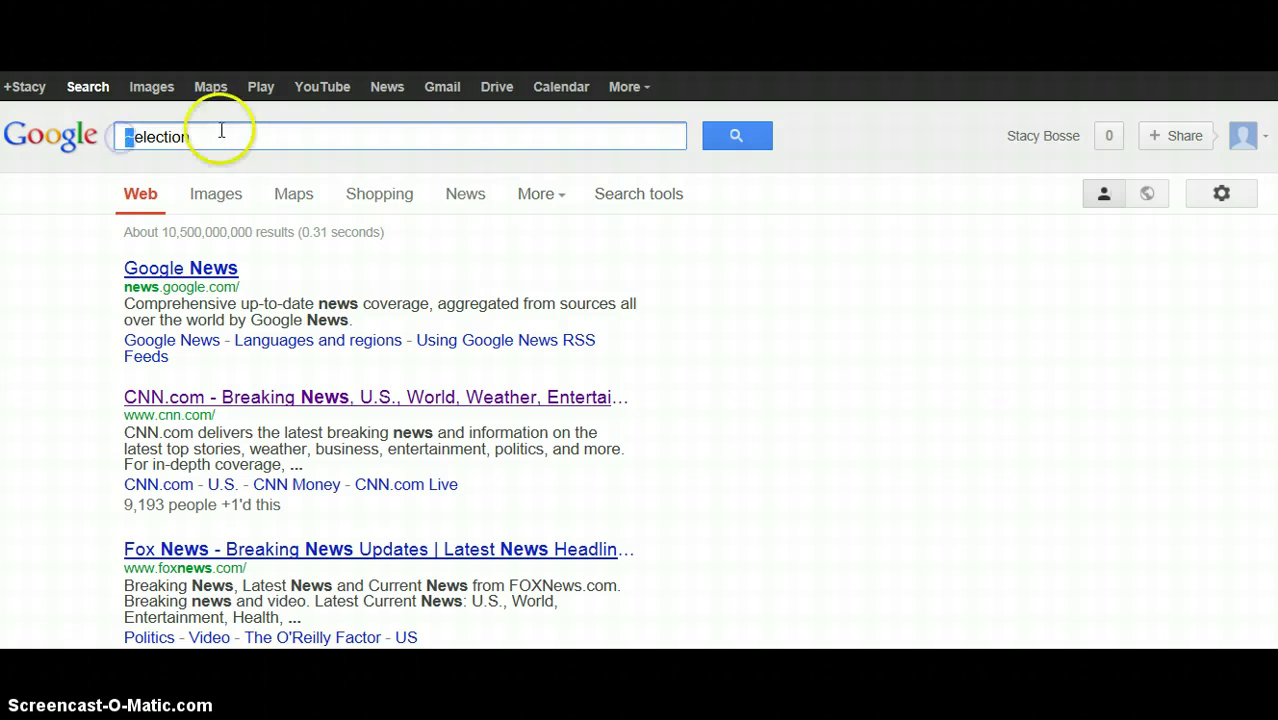
text(~)
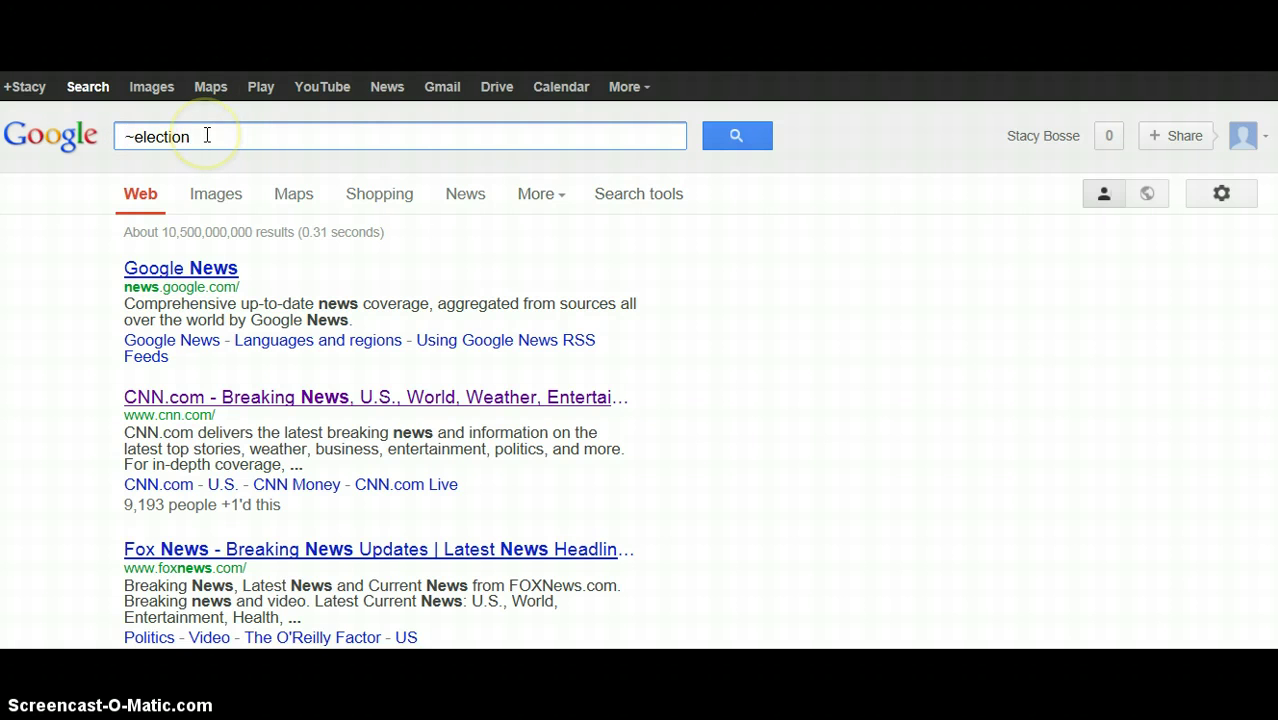
click(692, 326)
click(603, 132)
Open the Google News result and look through its top stories page.
click(197, 276)
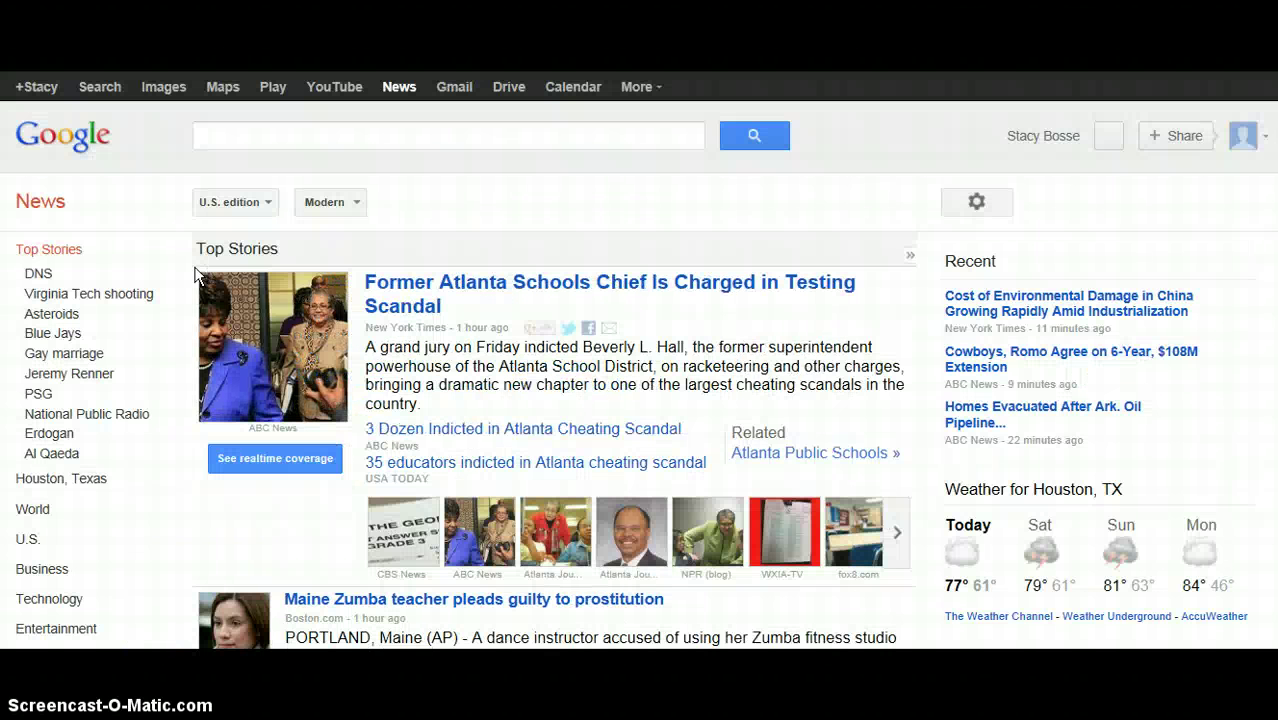
click(194, 268)
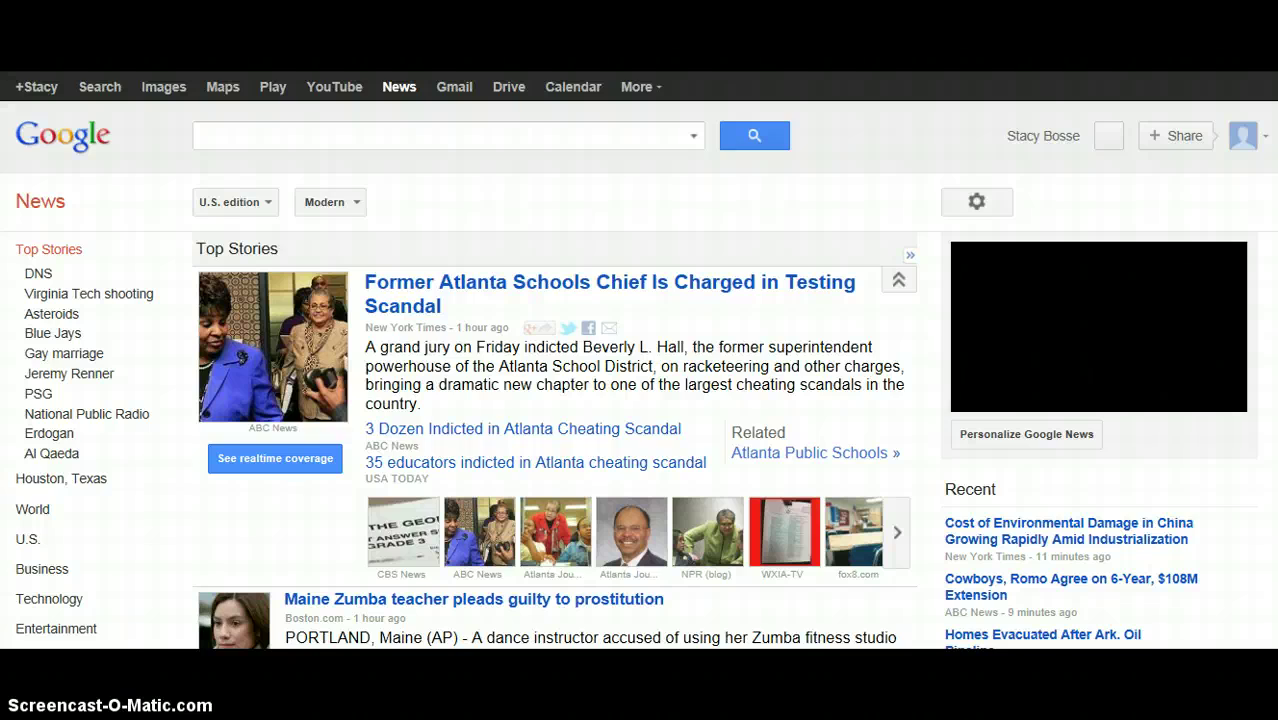
scroll(640, 400, down, 6)
scroll(562, 173, up, 7)
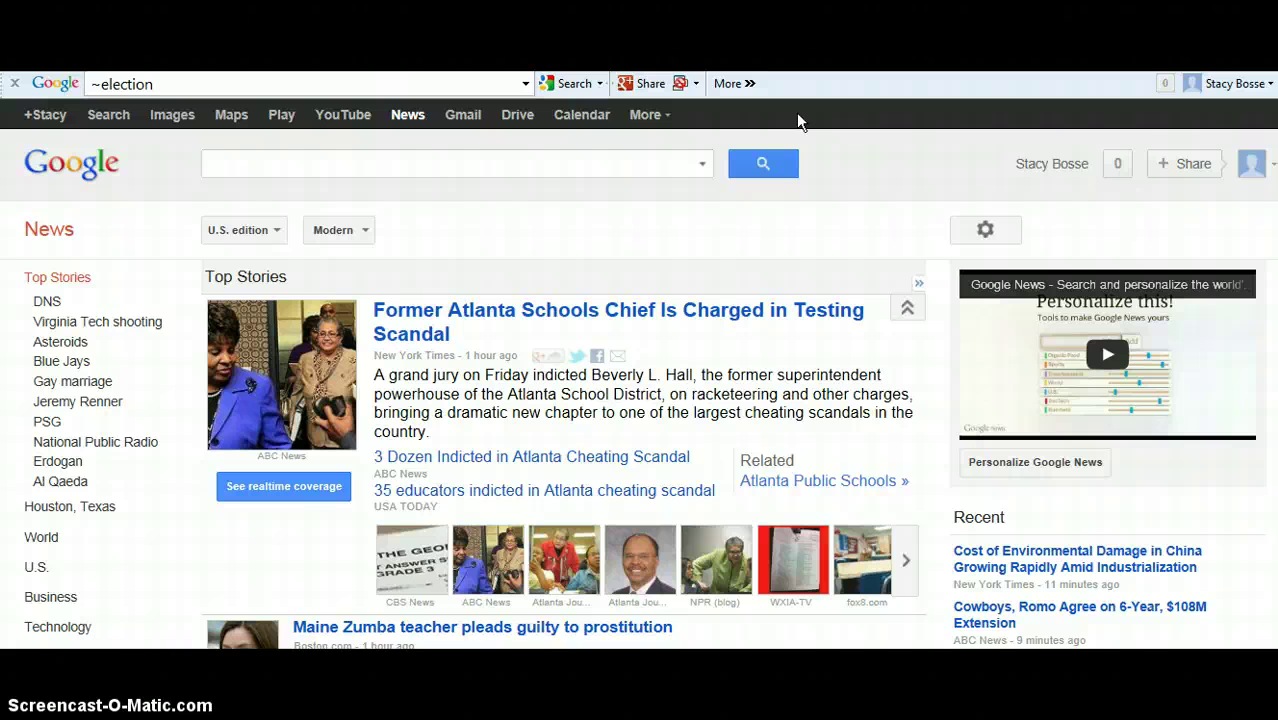
Find every occurrence of the word "news" on the Google News page.
key(ctrl+f)
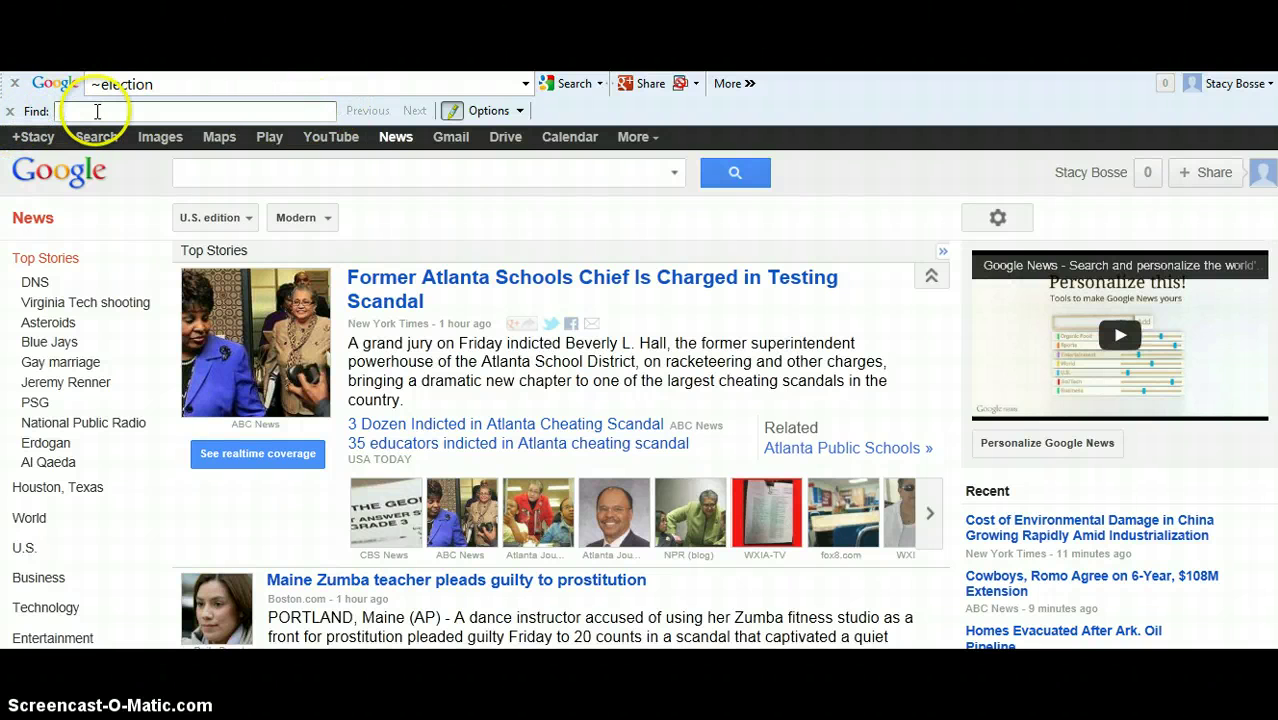
text(el)
key(BackSpace)
key(BackSpace)
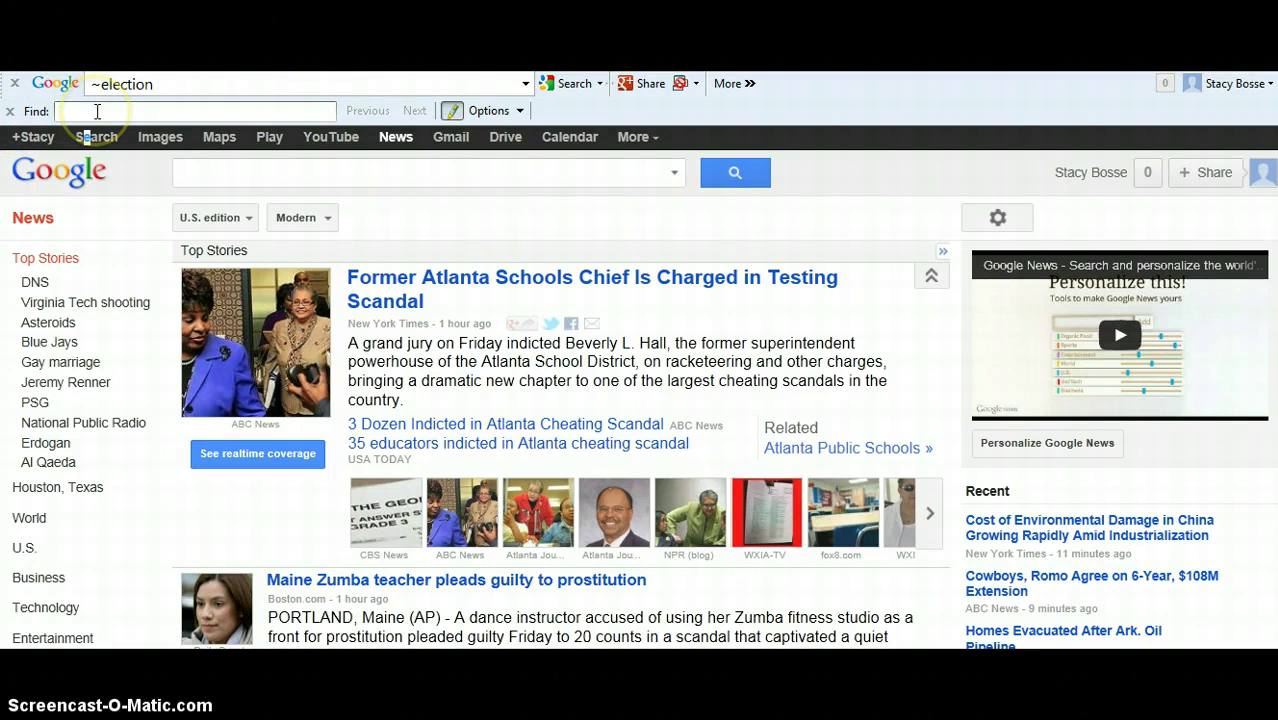
text(news)
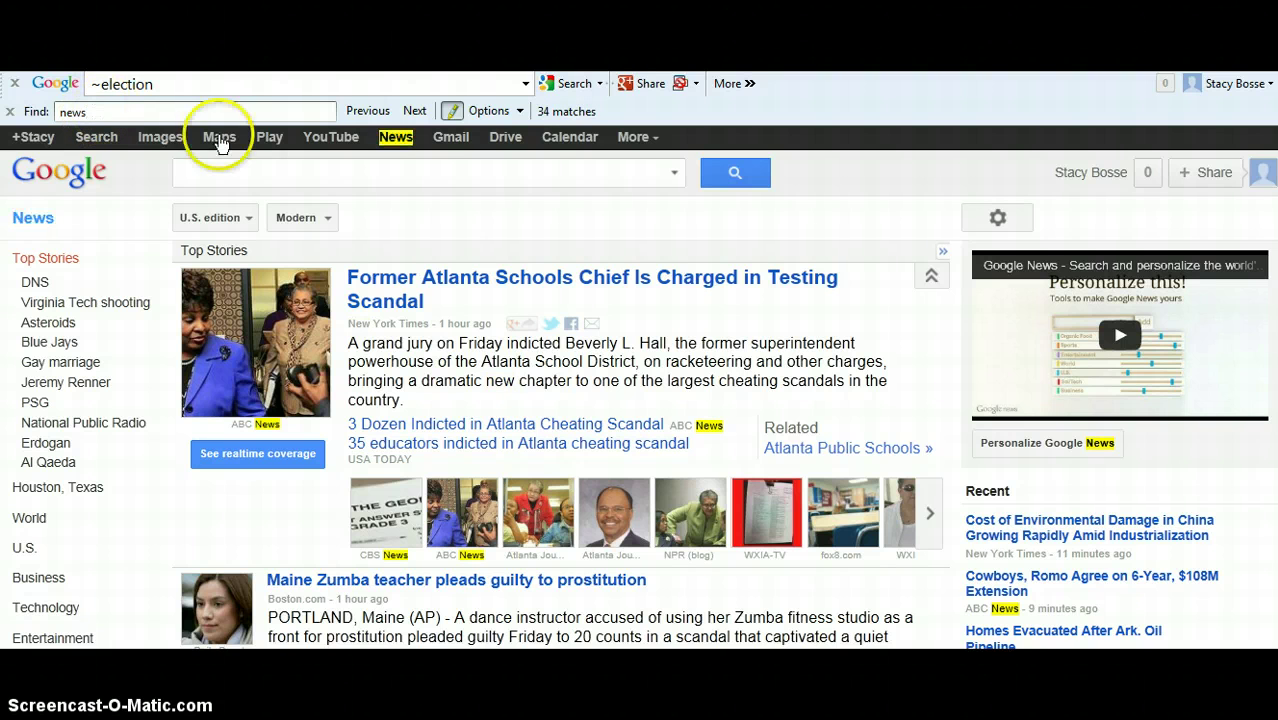
click(393, 143)
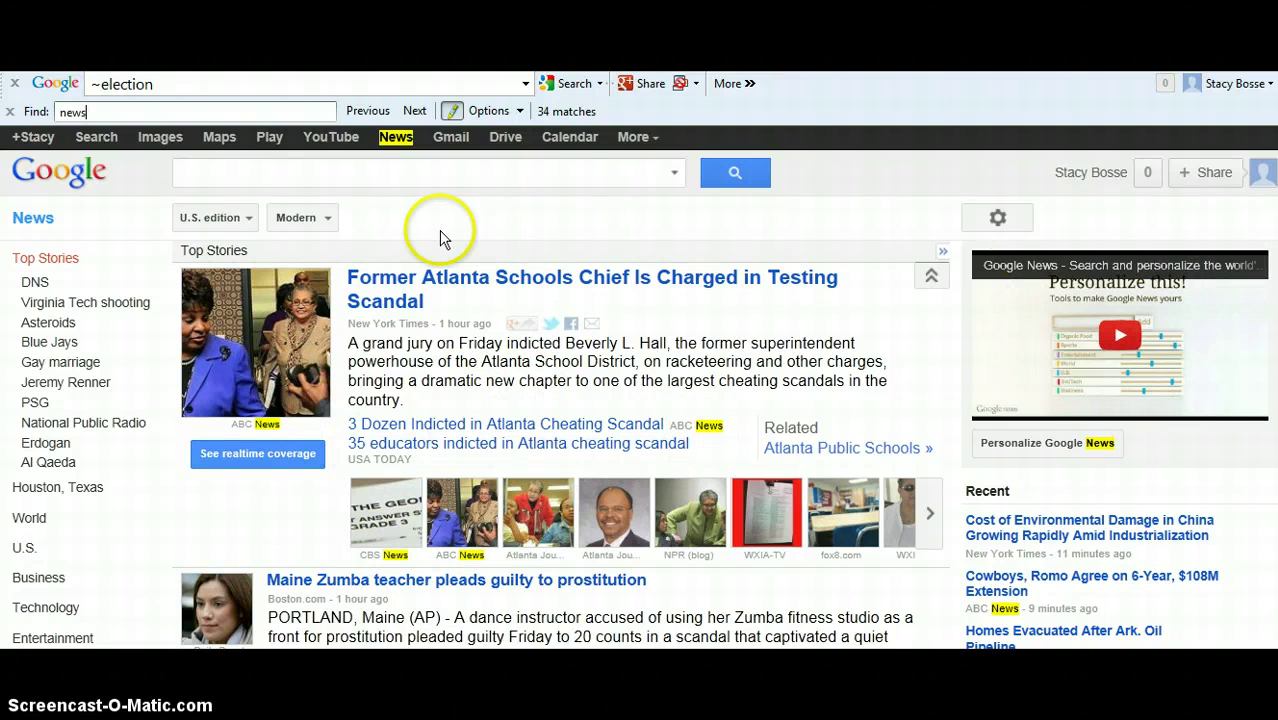
Step through the next occurrences of "news" highlighted on the Google News page.
click(418, 112)
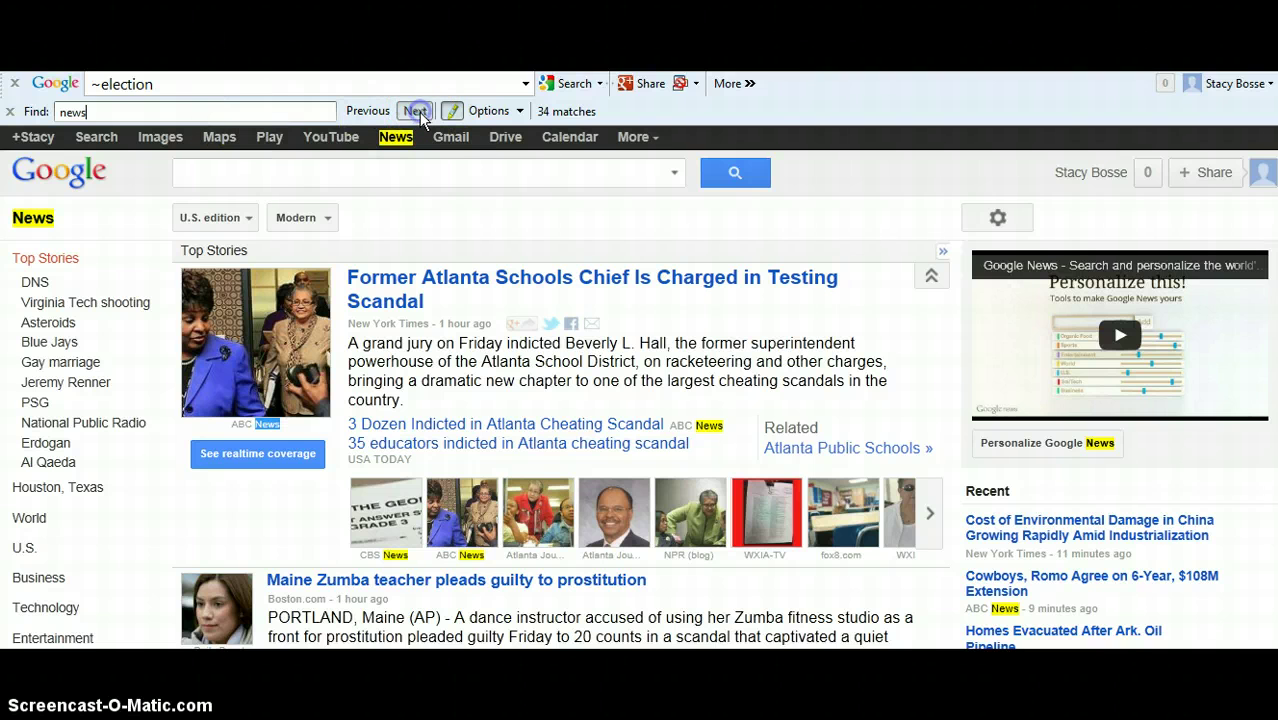
click(418, 112)
click(416, 112)
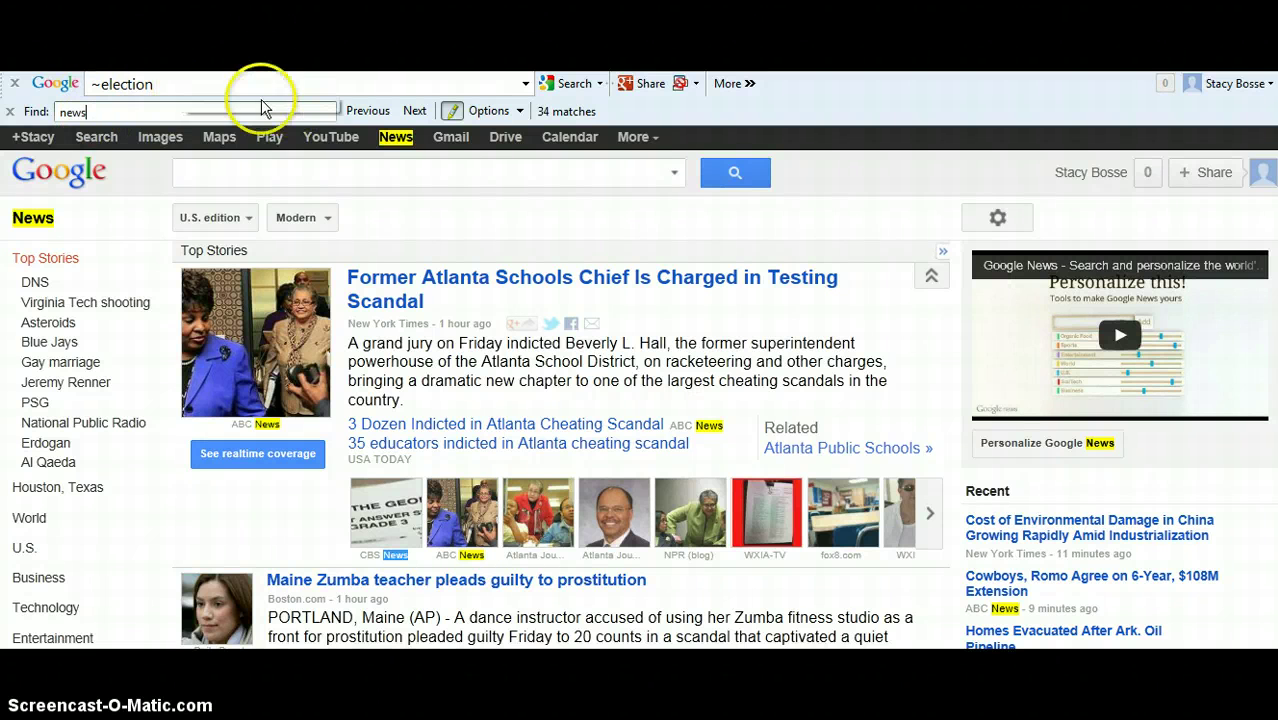
Return to the Google home page, run the search "election filetype:pdf" and look over the PDF results.
click(58, 86)
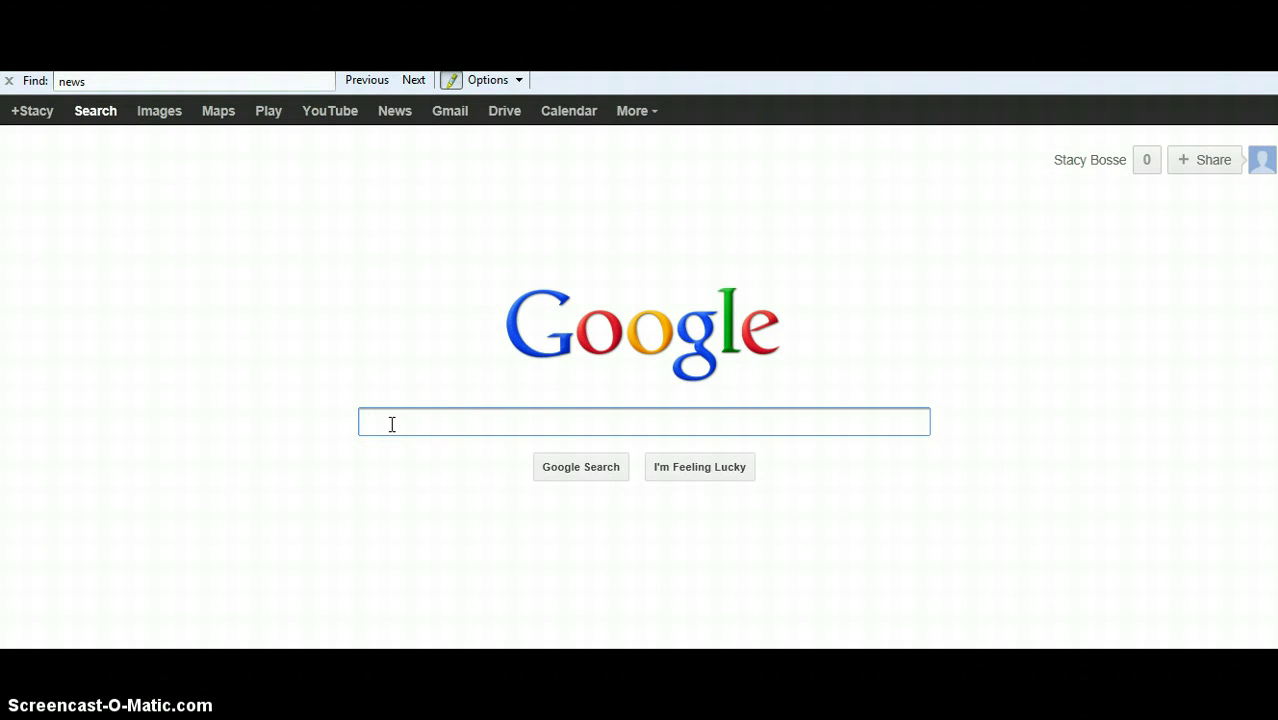
text(election)
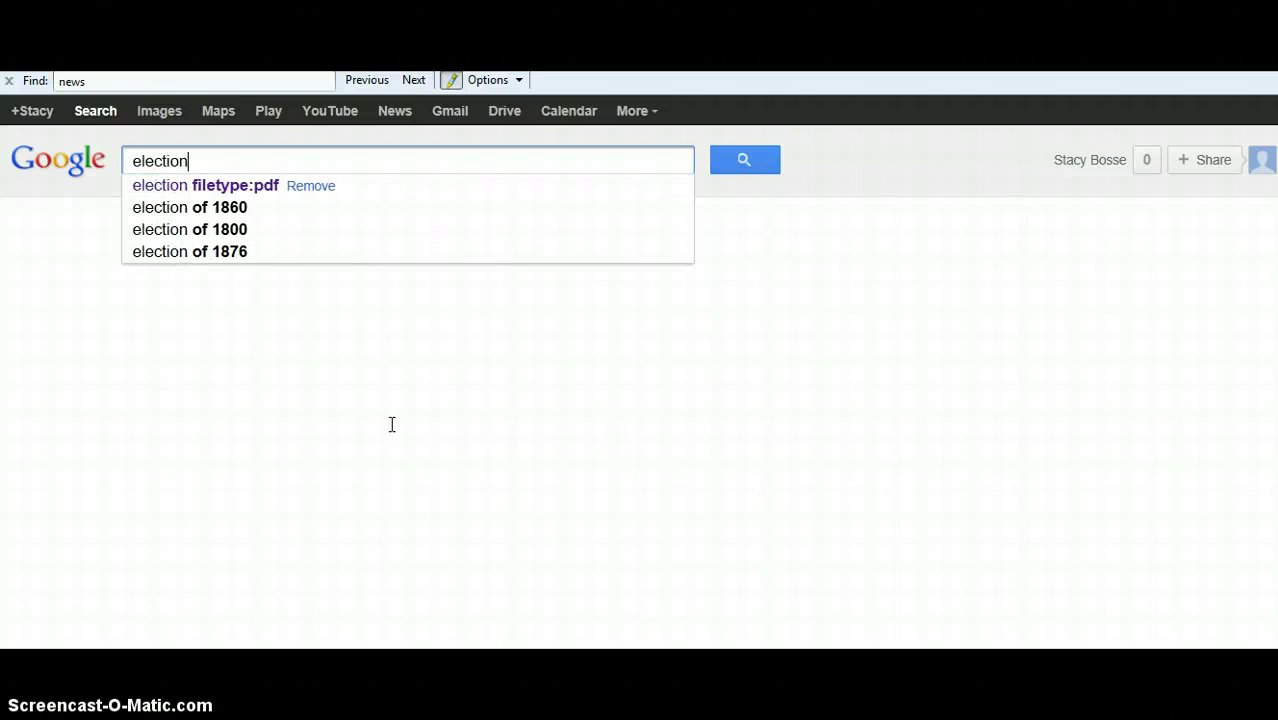
text( fil)
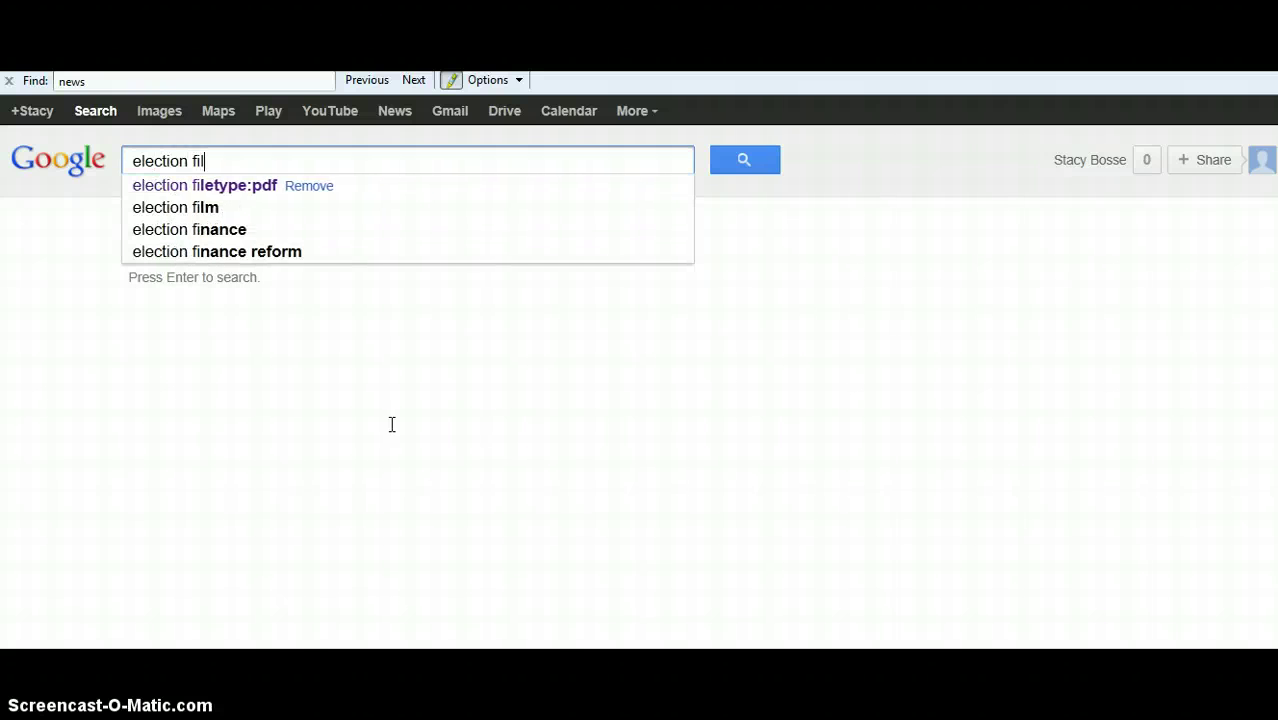
text(etype:)
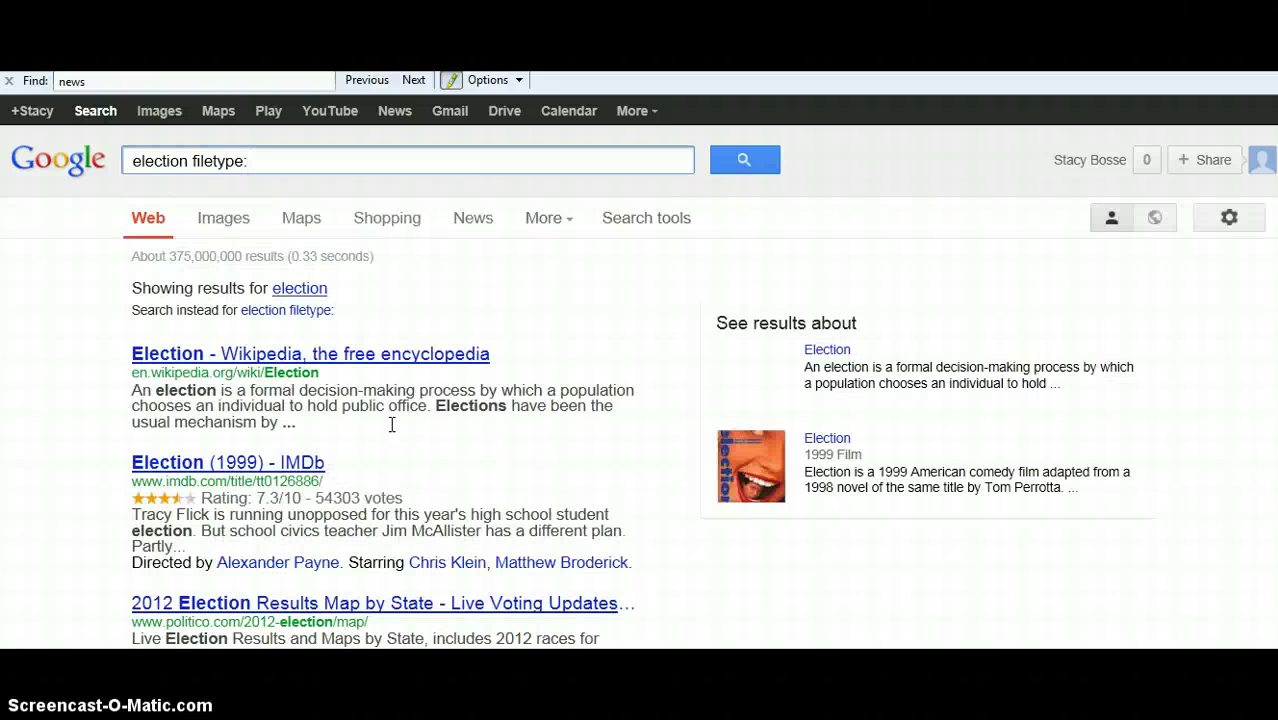
text(pdf)
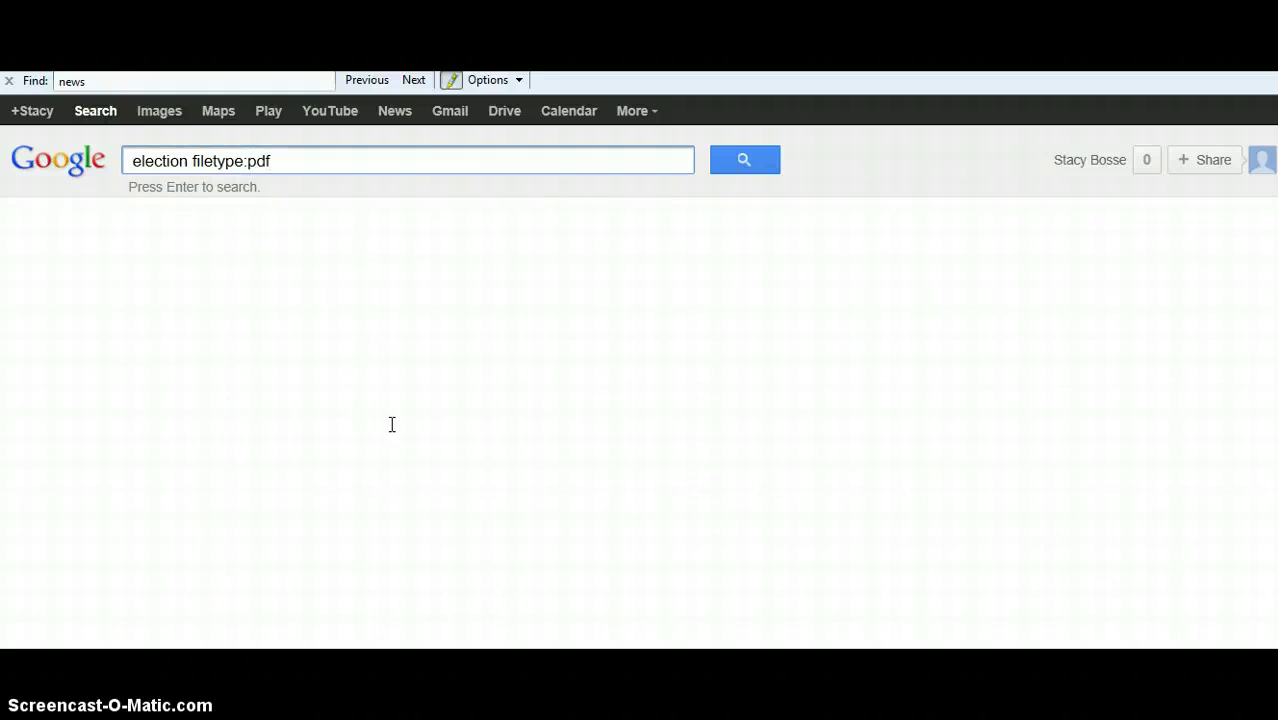
key(Return)
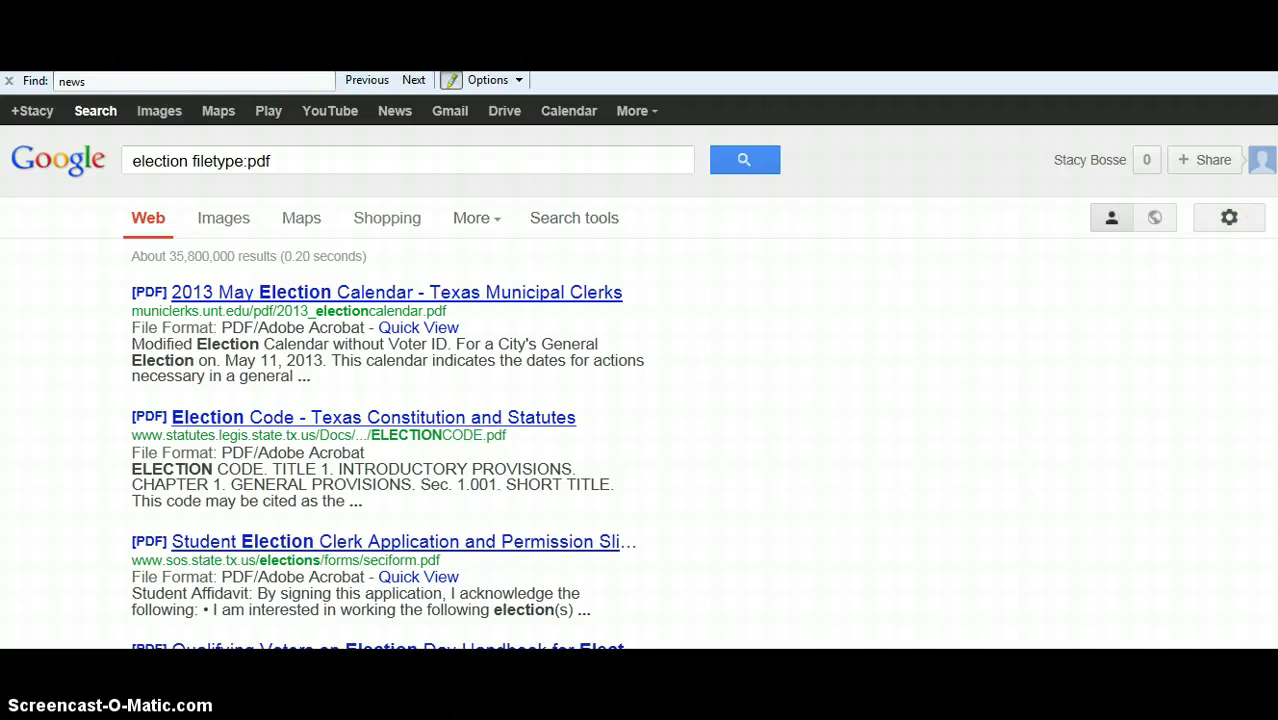
scroll(387, 377, down, 2)
scroll(387, 377, up, 2)
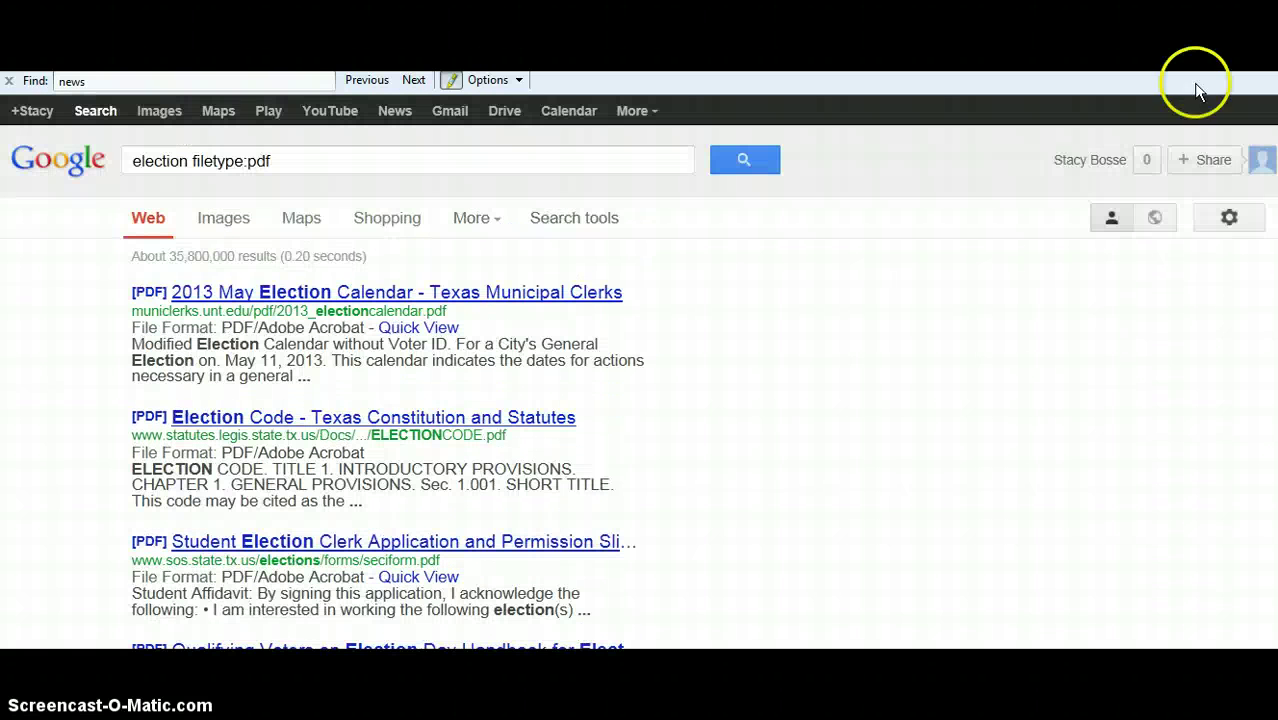
Change the file type in the query to doc and run the search "election filetype:doc".
click(358, 160)
key(BackSpace)
key(BackSpace)
key(BackSpace)
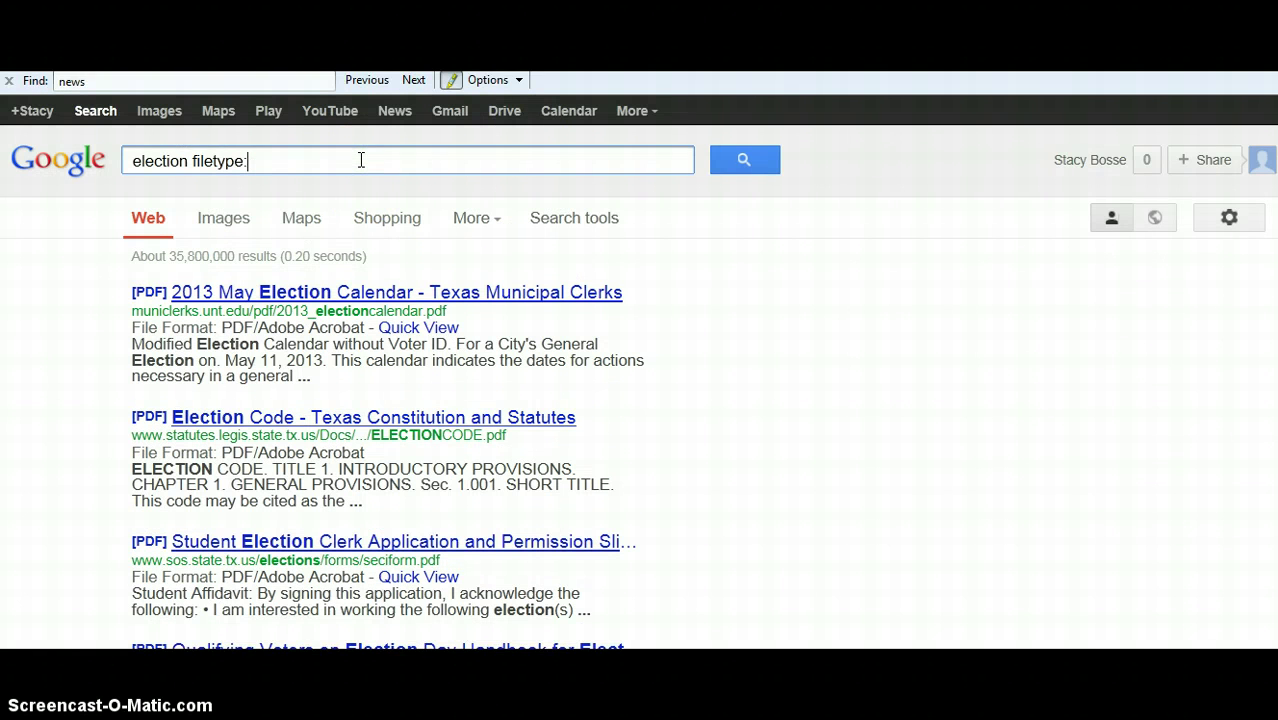
text(doc)
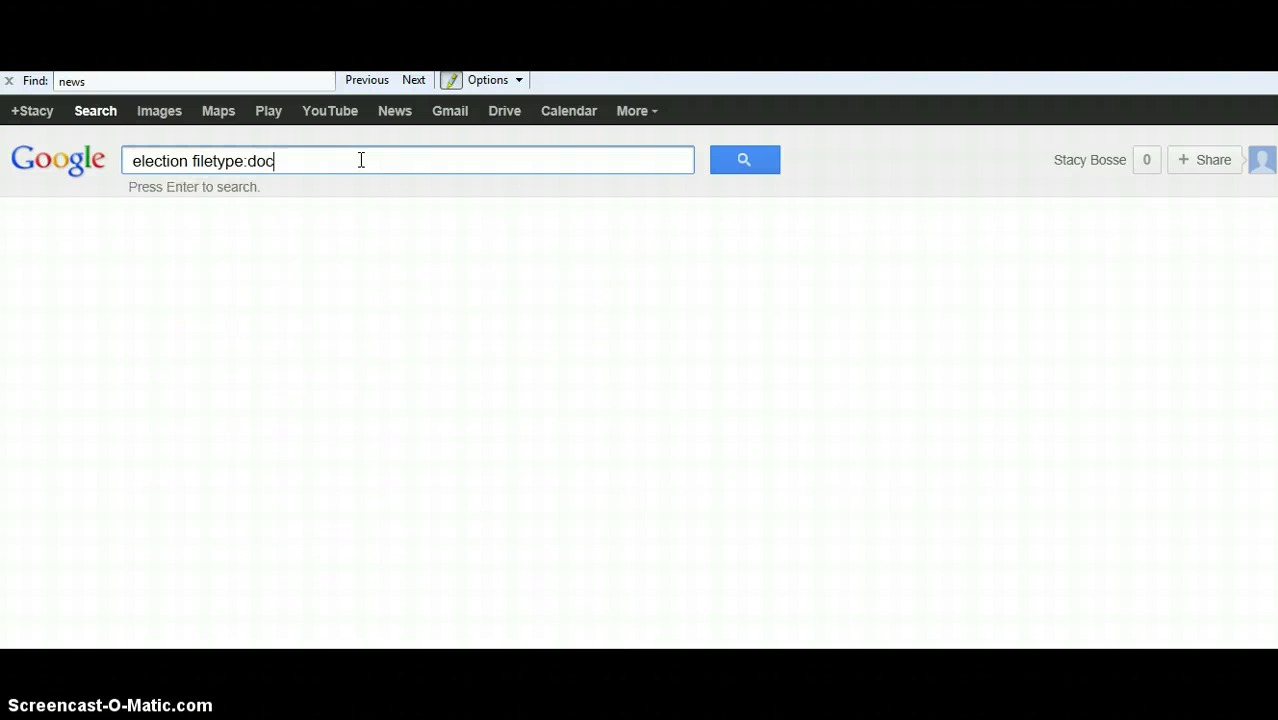
key(Return)
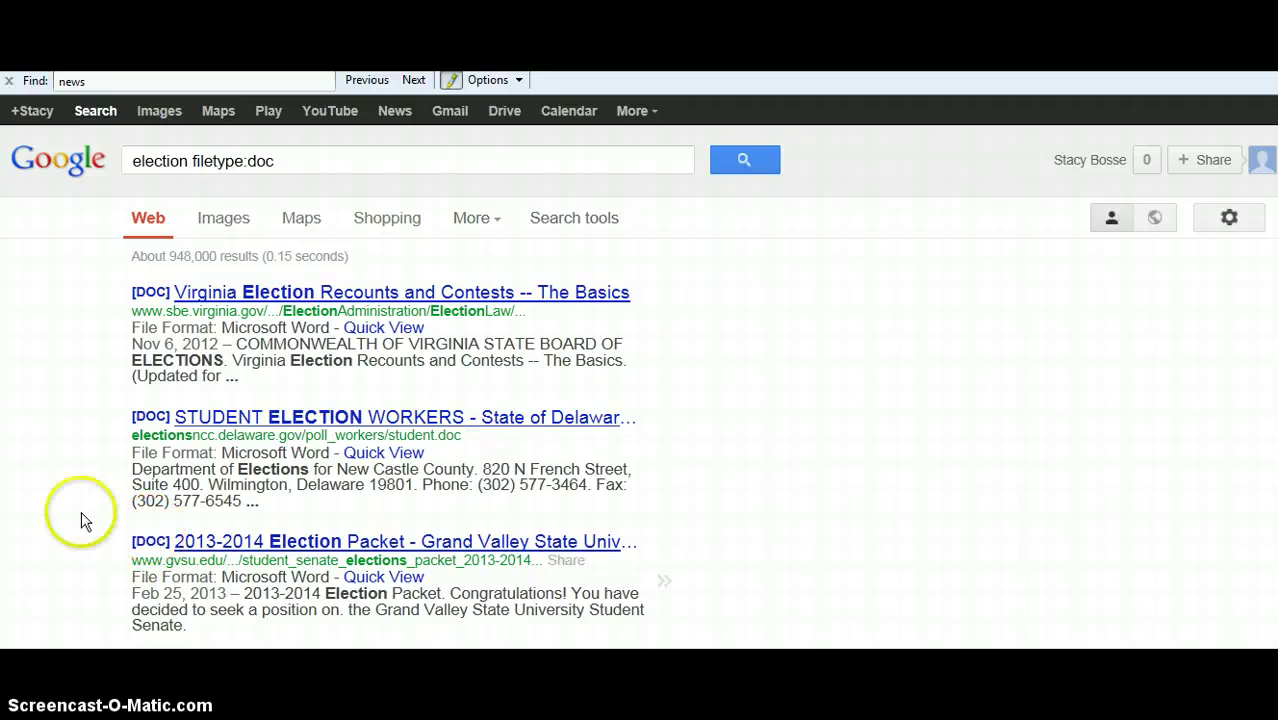
click(326, 163)
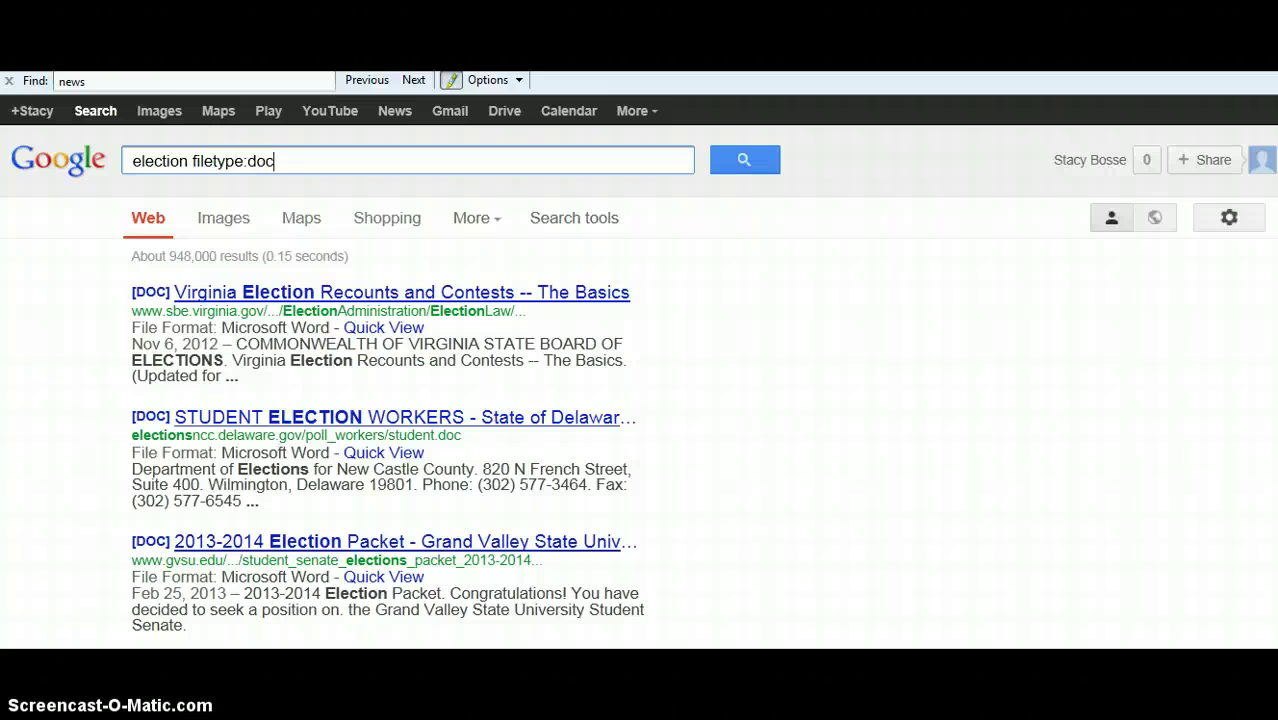
click(71, 410)
click(225, 157)
Leave the browser's full-screen view and go to the Google Scholar site at scholar.google.com.
key(F11)
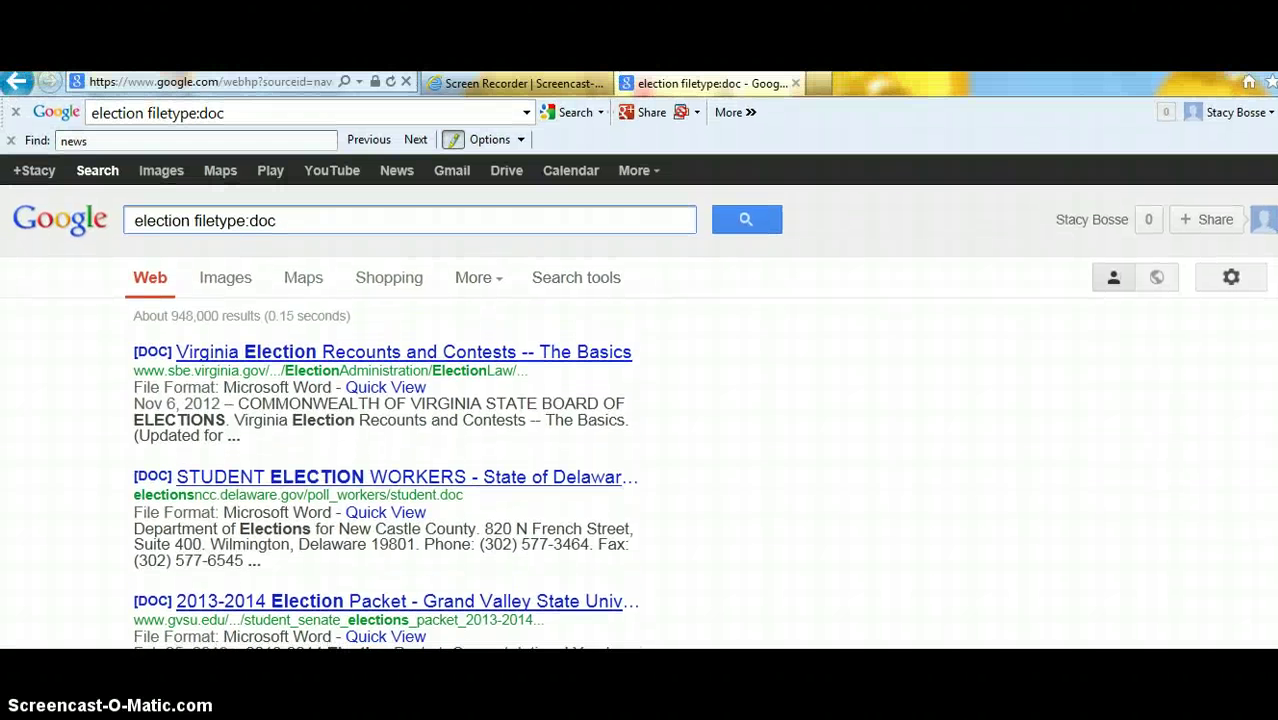
click(395, 208)
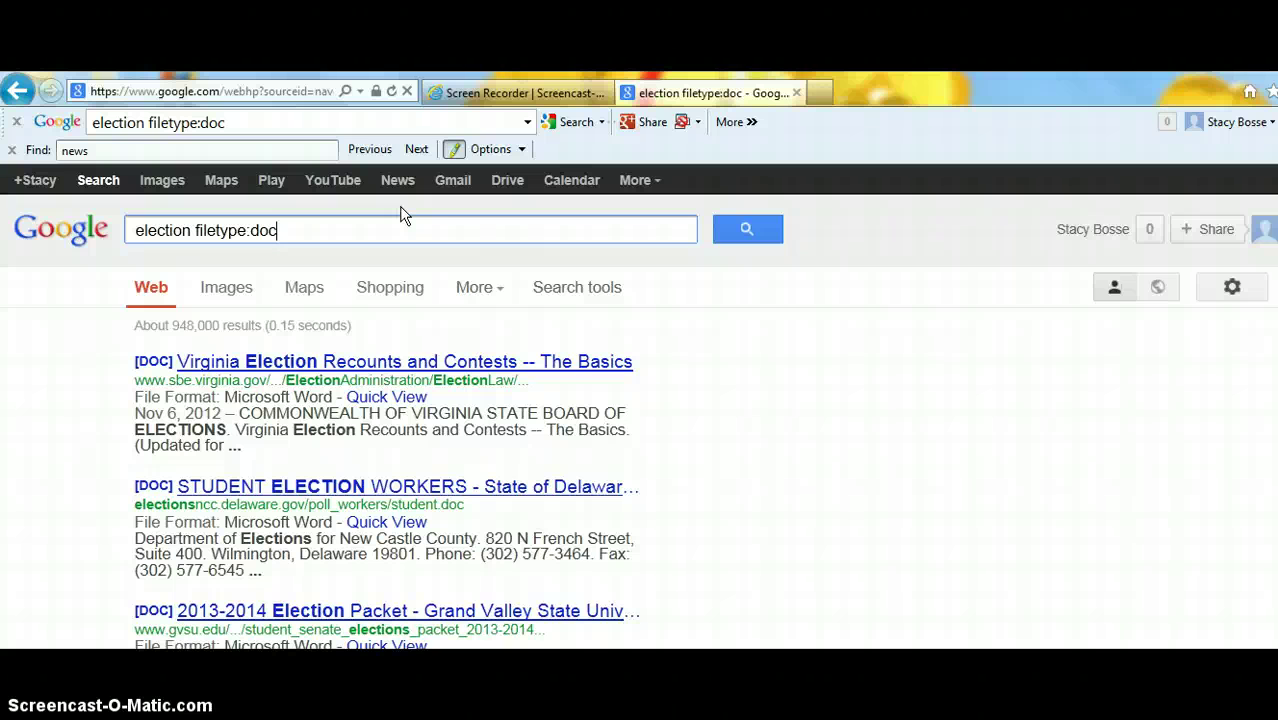
click(307, 92)
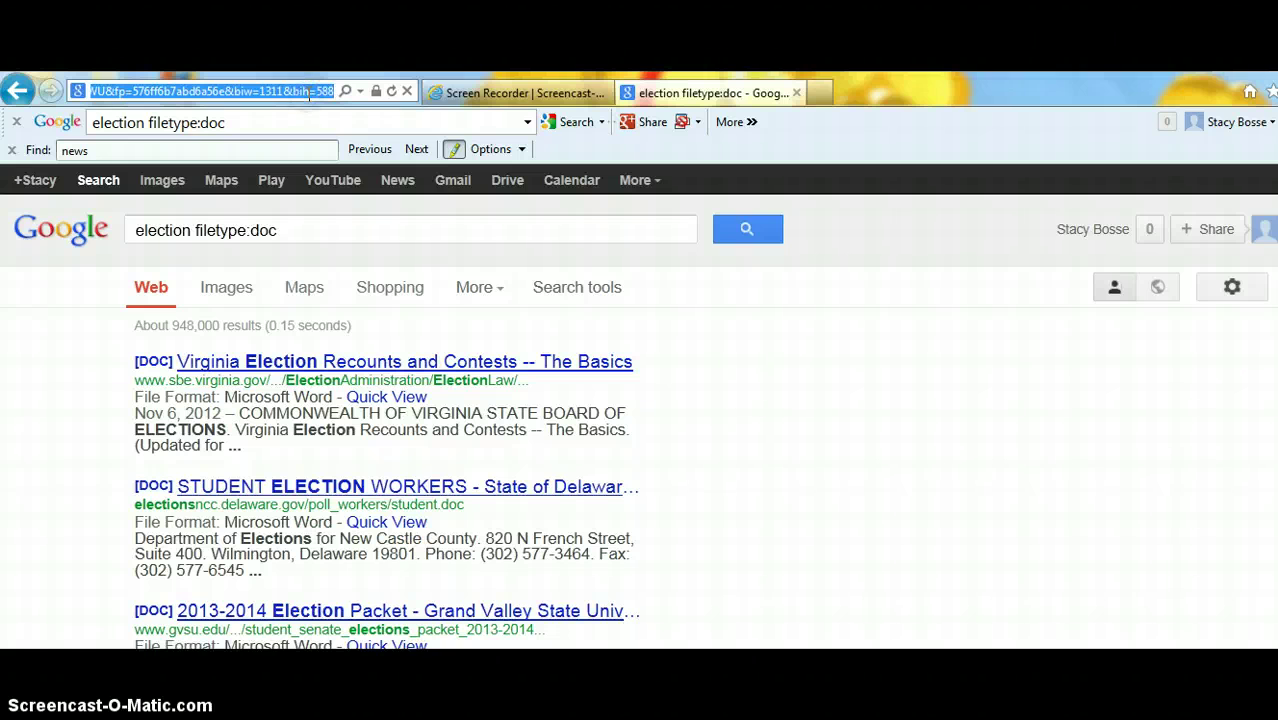
text(scholar)
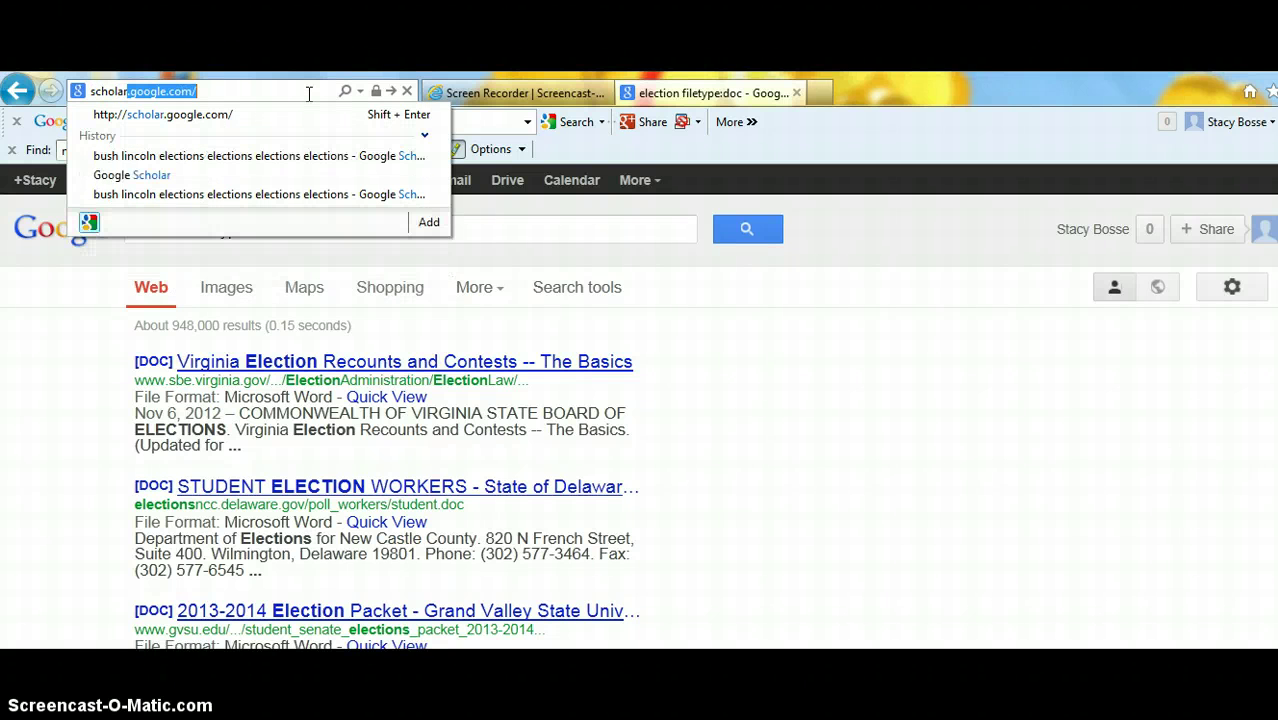
text(.google)
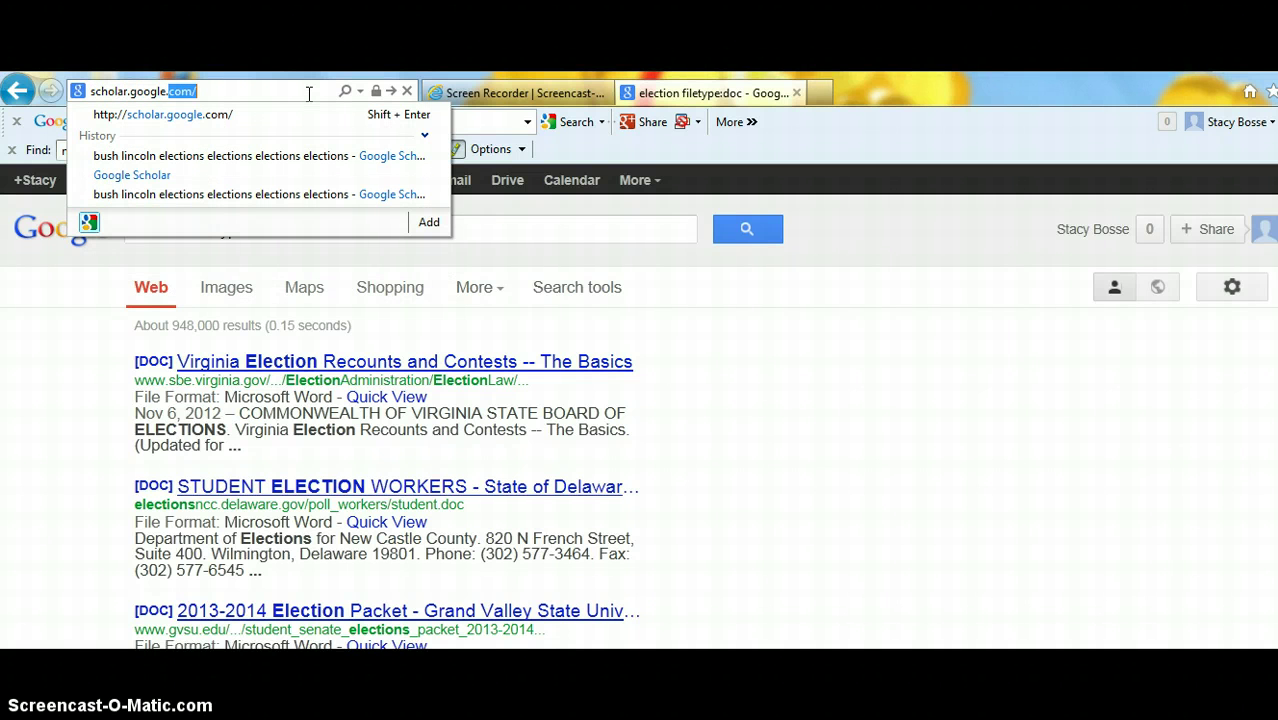
text(.com)
key(Return)
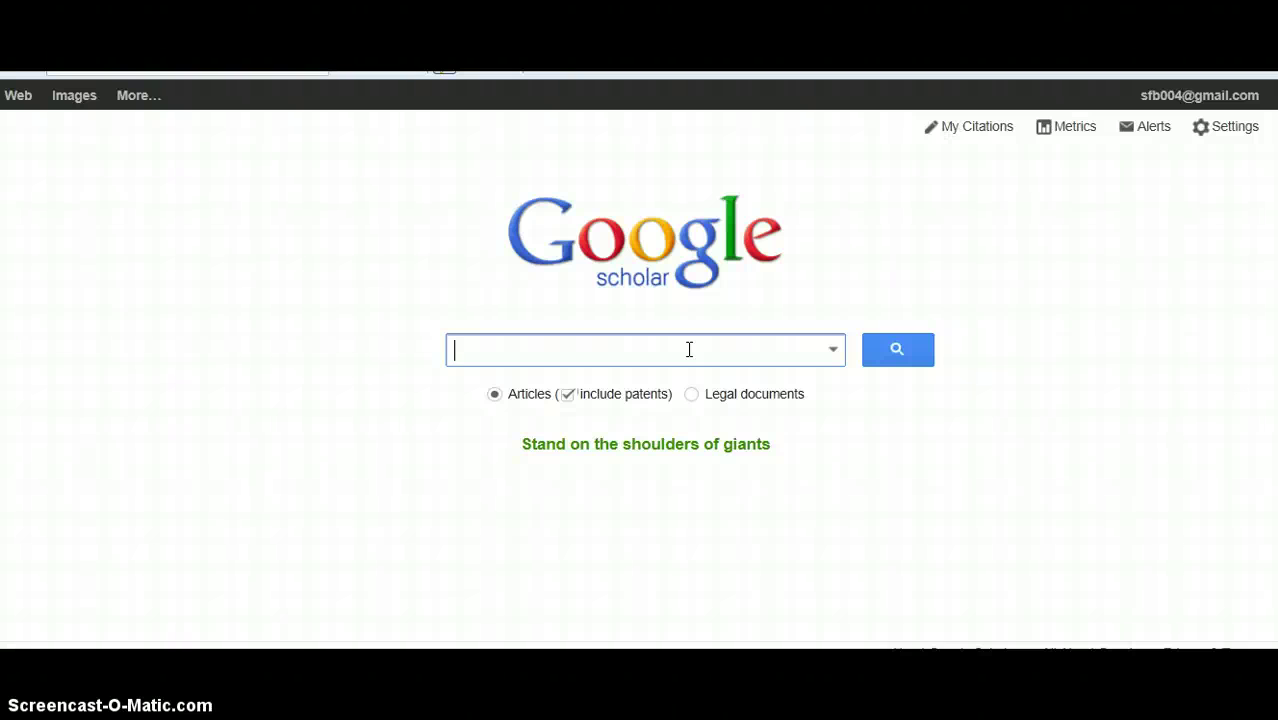
Search Google Scholar for "elections" and limit the results to those since 2013.
click(312, 581)
text(elections)
key(Return)
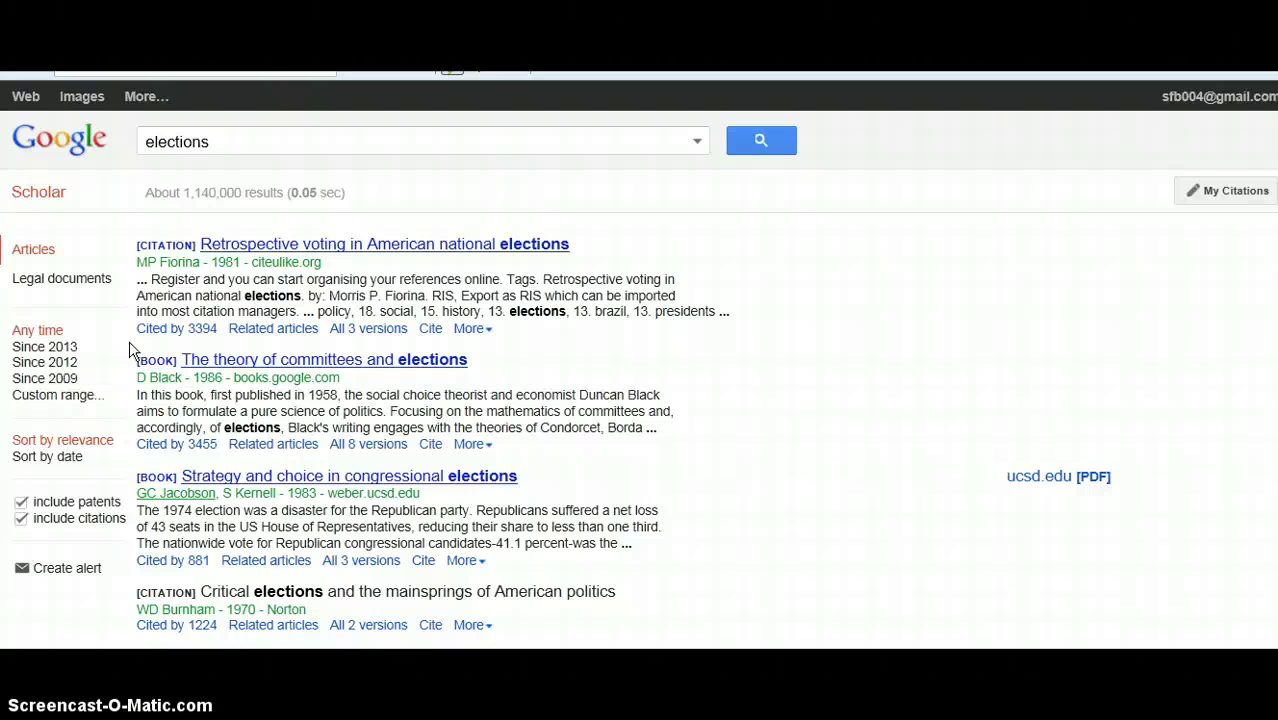
click(63, 350)
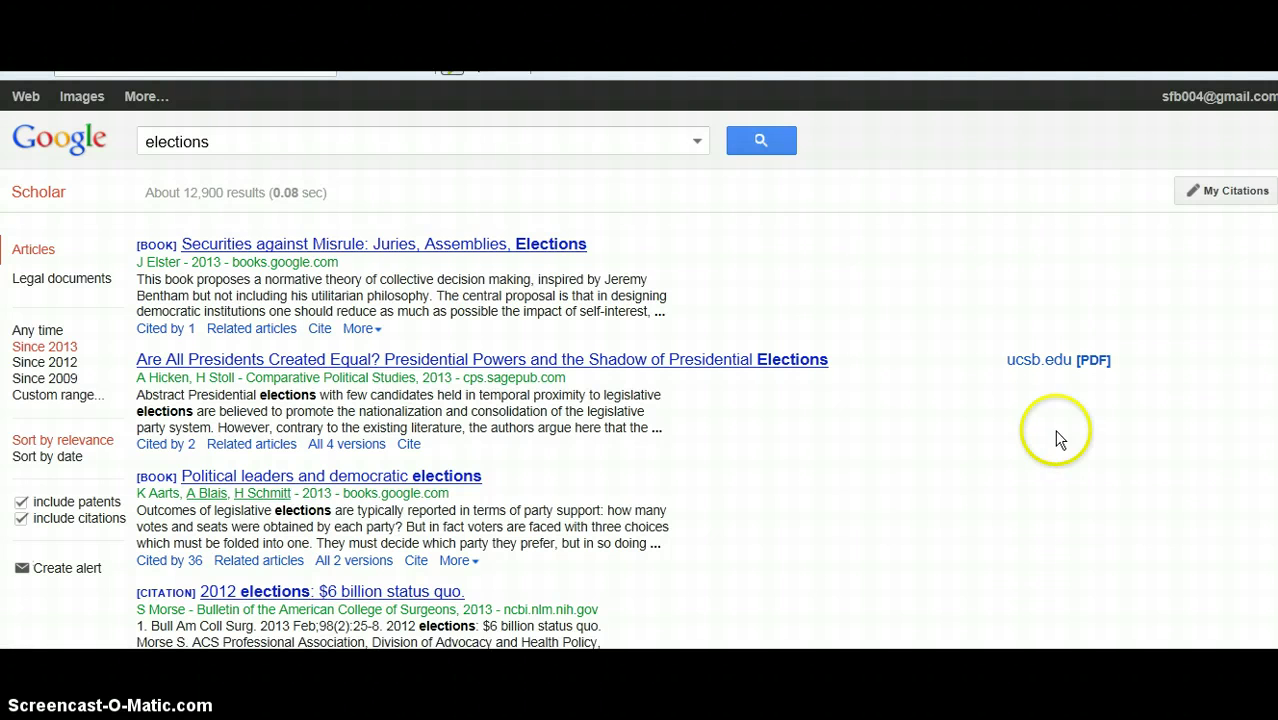
Try to open the ucsb.edu PDF of the second result and look through the other Scholar results for PDF links.
click(1068, 366)
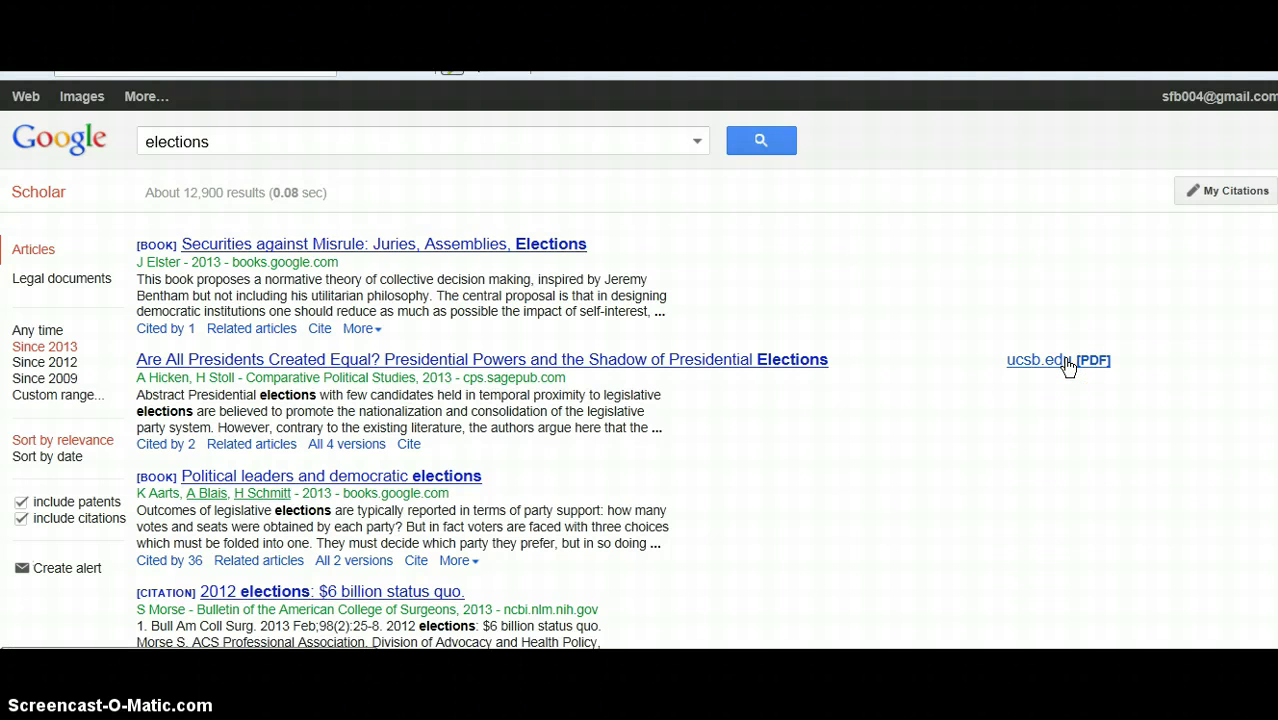
click(1068, 366)
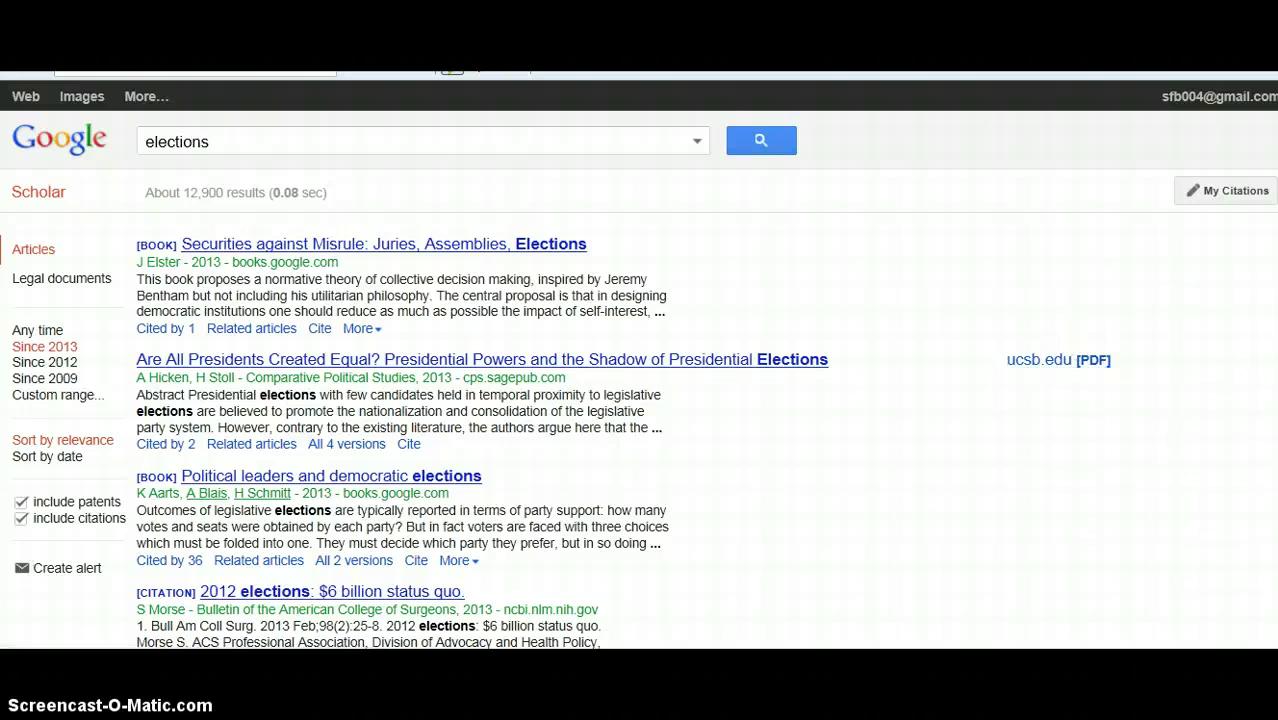
scroll(1068, 366, down, 6)
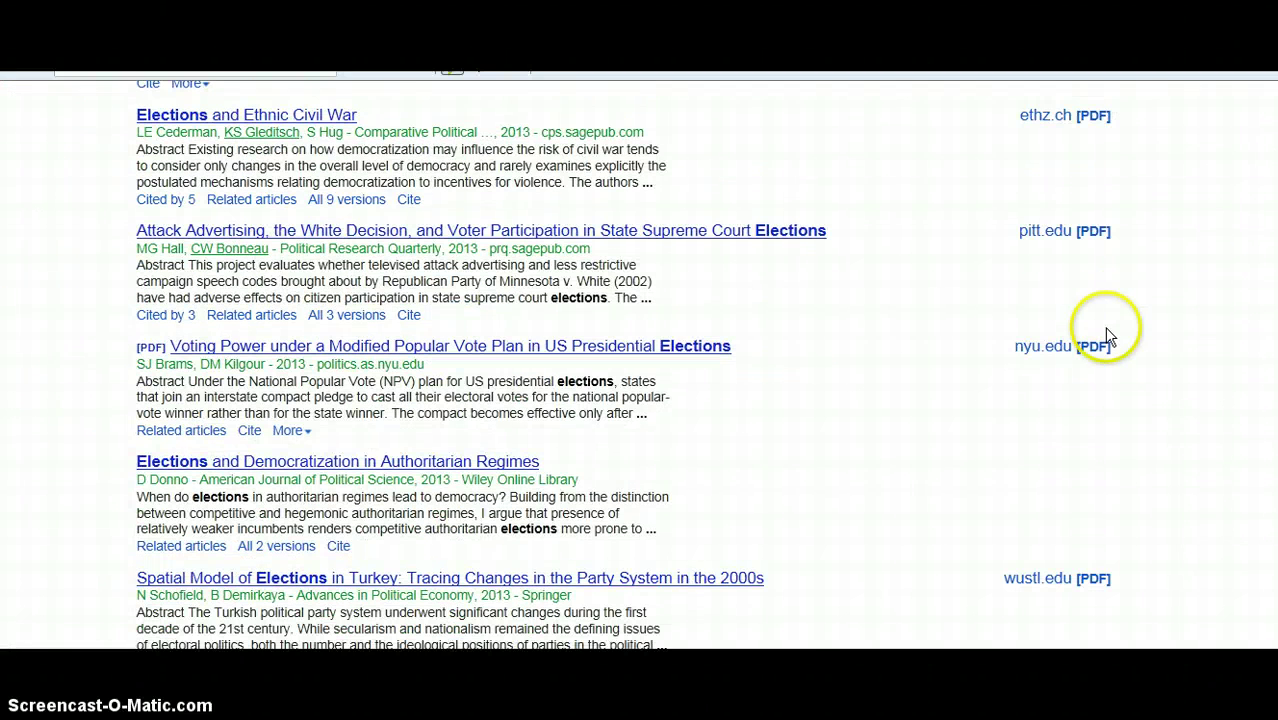
scroll(623, 365, down, 2)
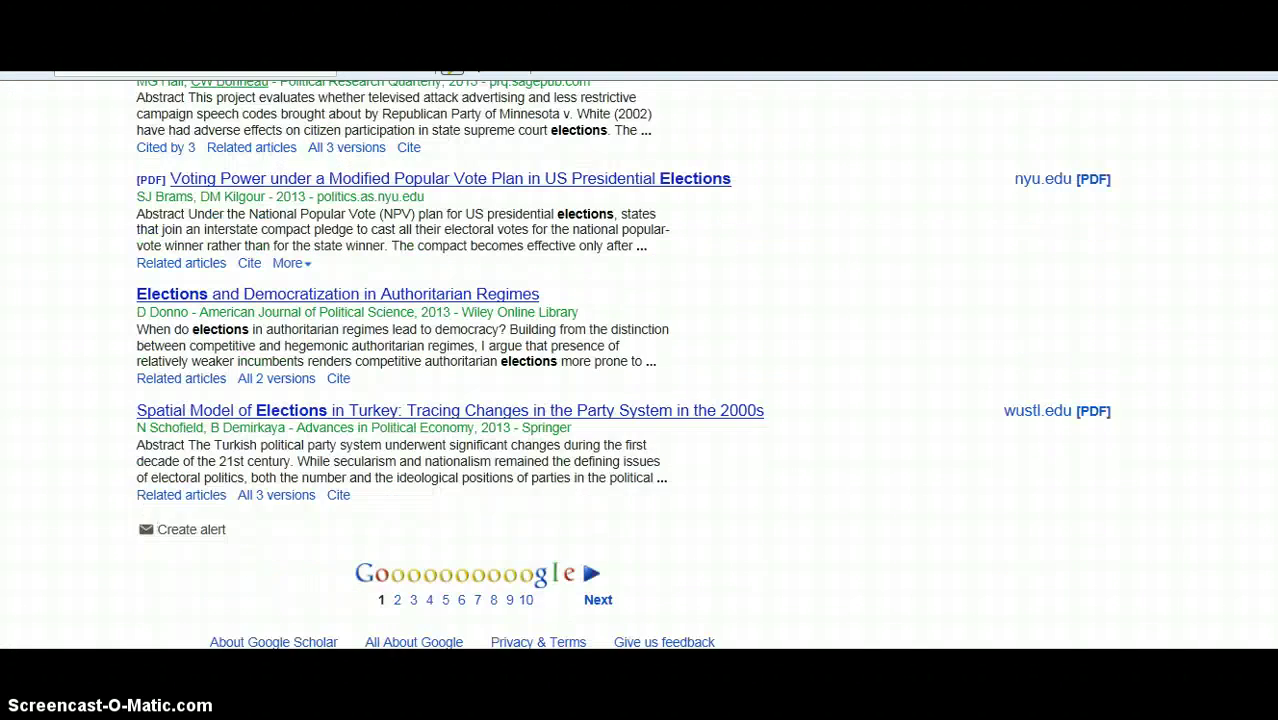
scroll(1262, 428, up, 2)
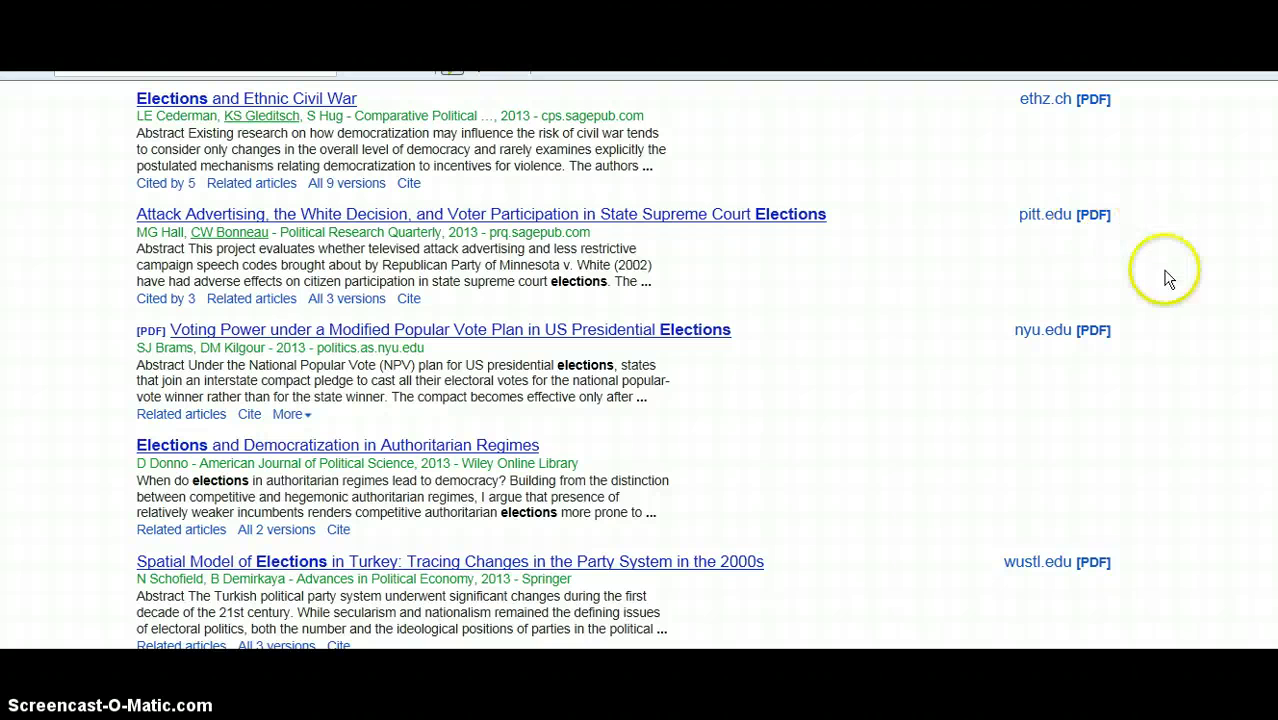
Open the pitt.edu PDF of the article on attack advertising in State Supreme Court elections and look through its first pages.
click(1095, 216)
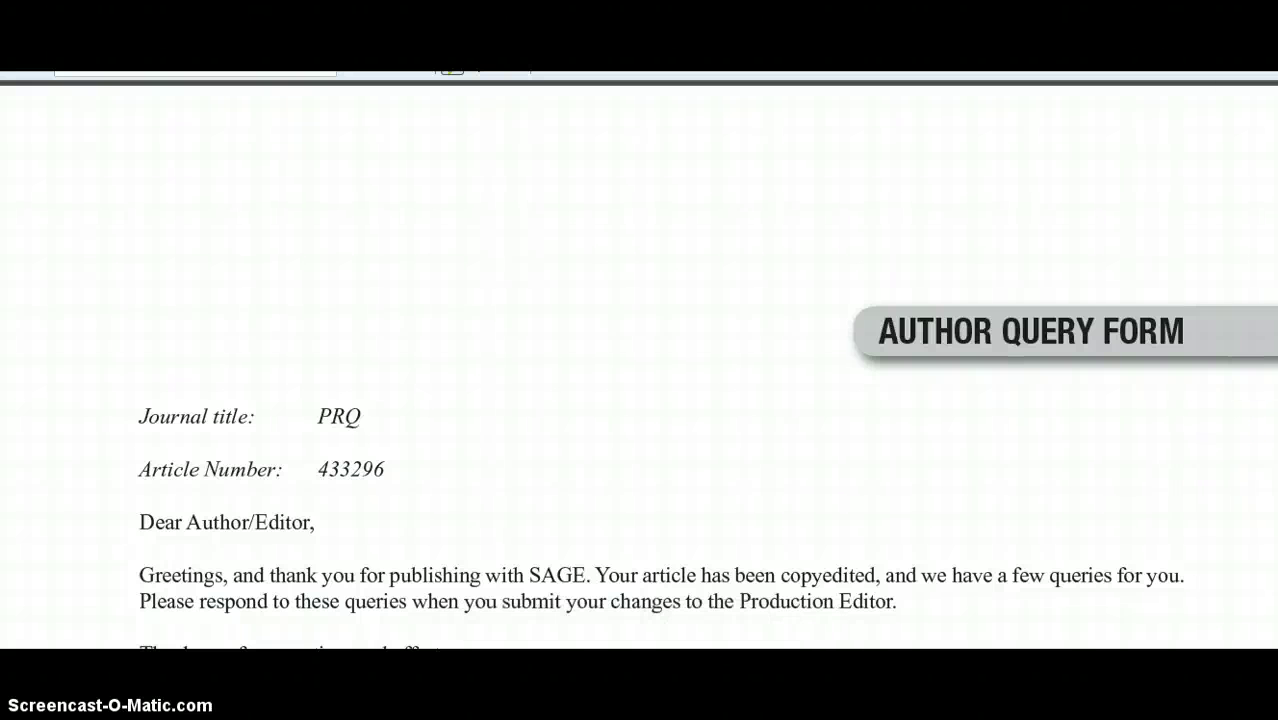
scroll(640, 360, down, 10)
scroll(640, 360, up, 5)
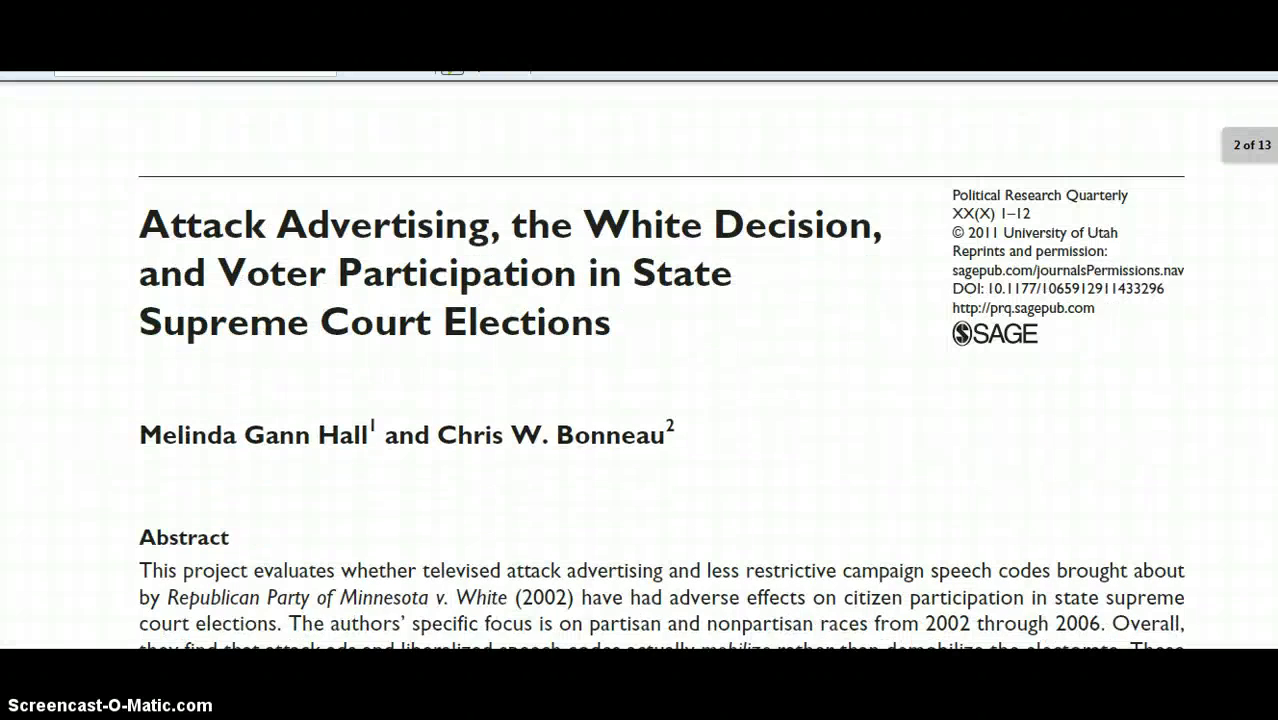
scroll(640, 400, down, 3)
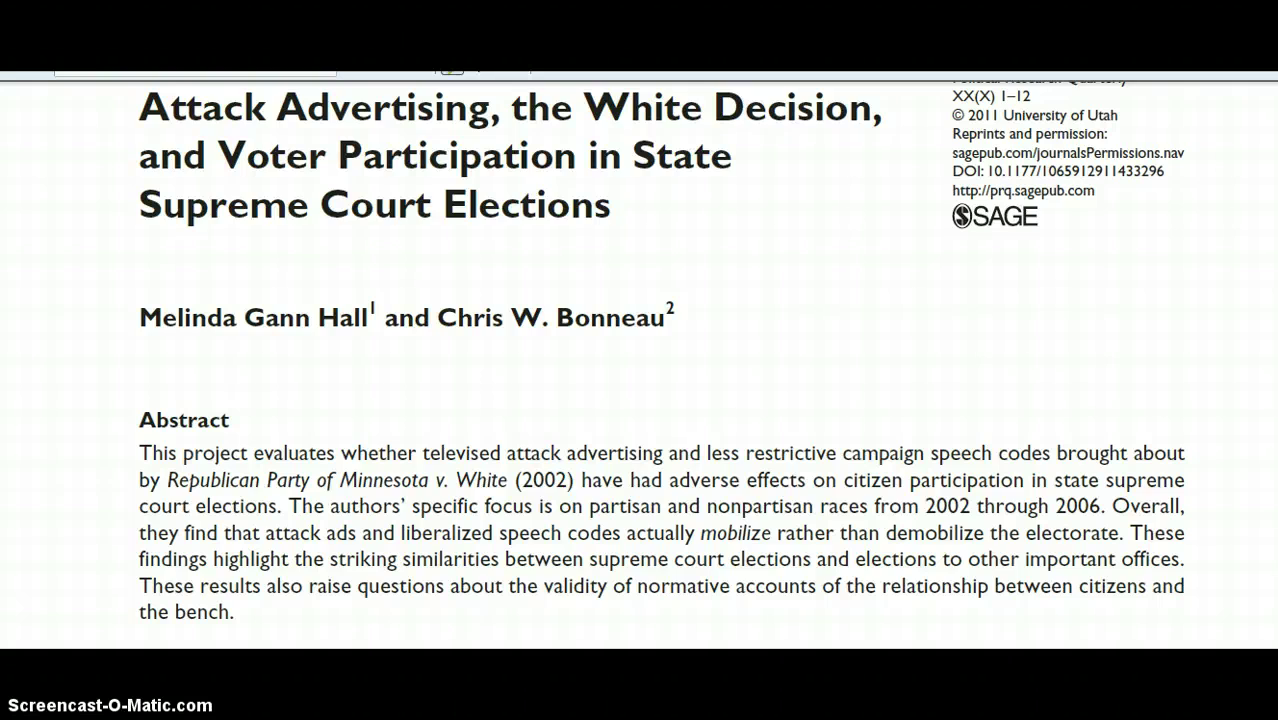
scroll(640, 370, up, 3)
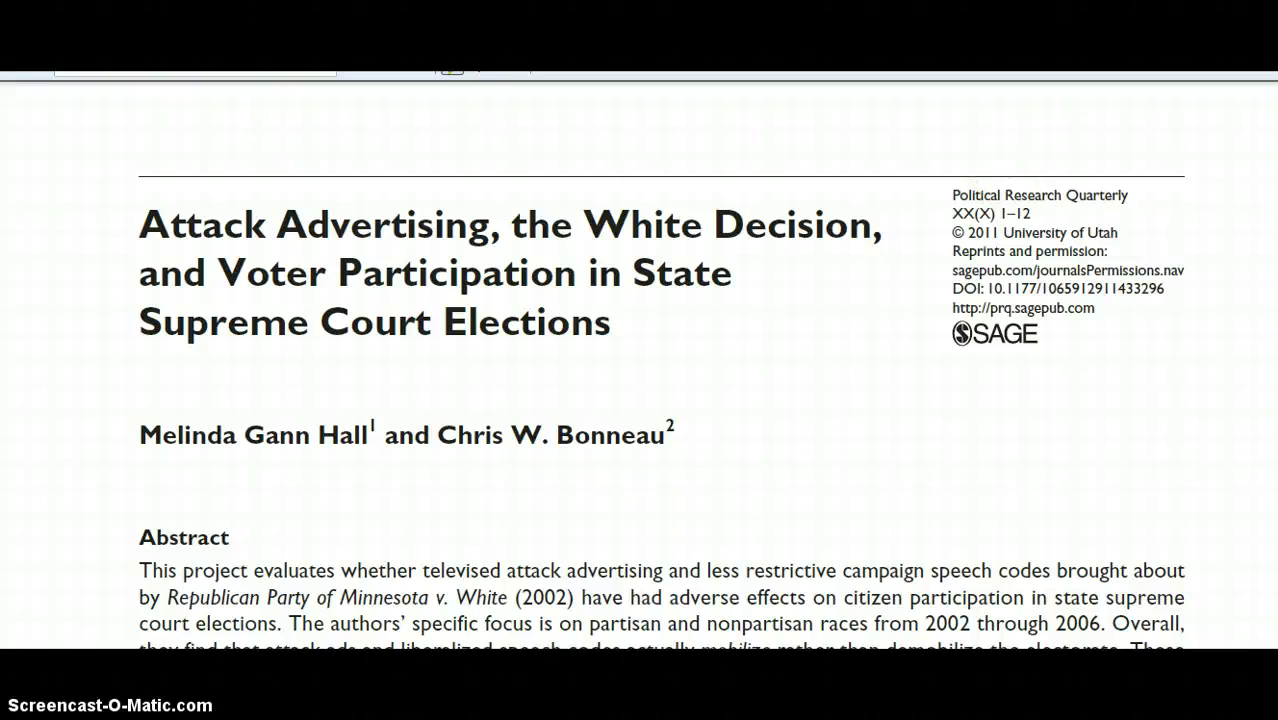
scroll(640, 370, down, 20)
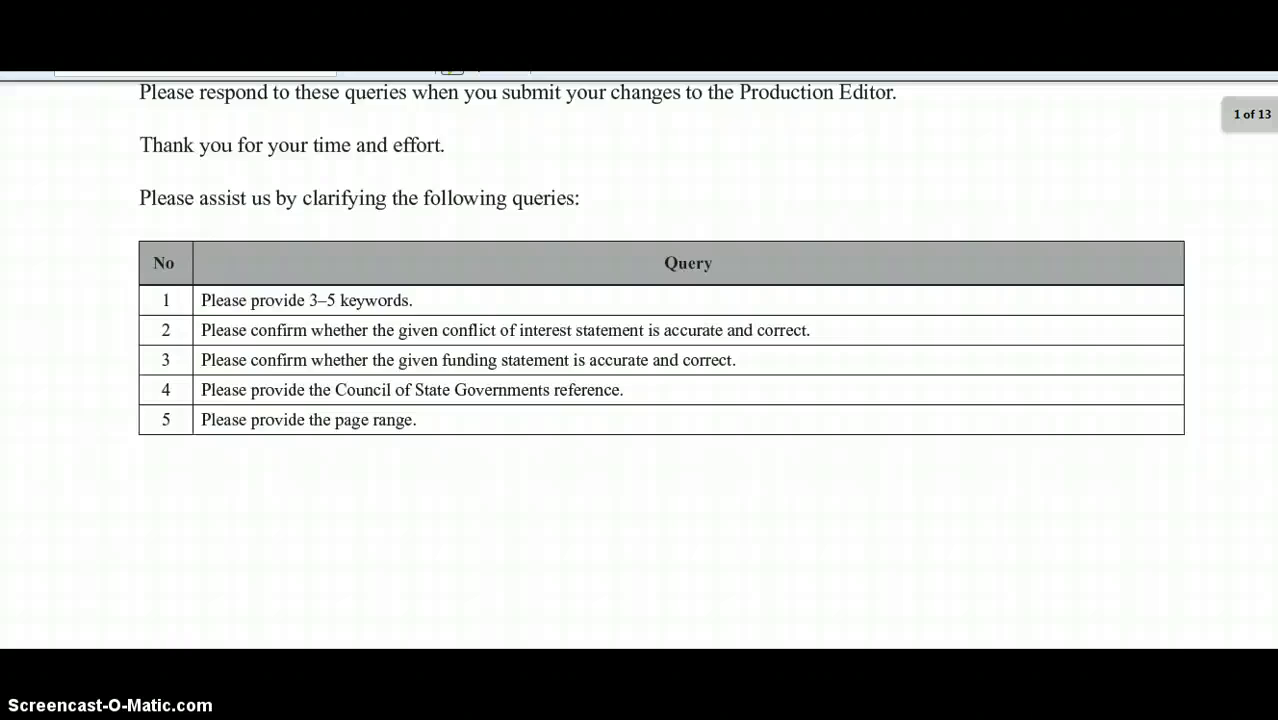
scroll(640, 370, up, 5)
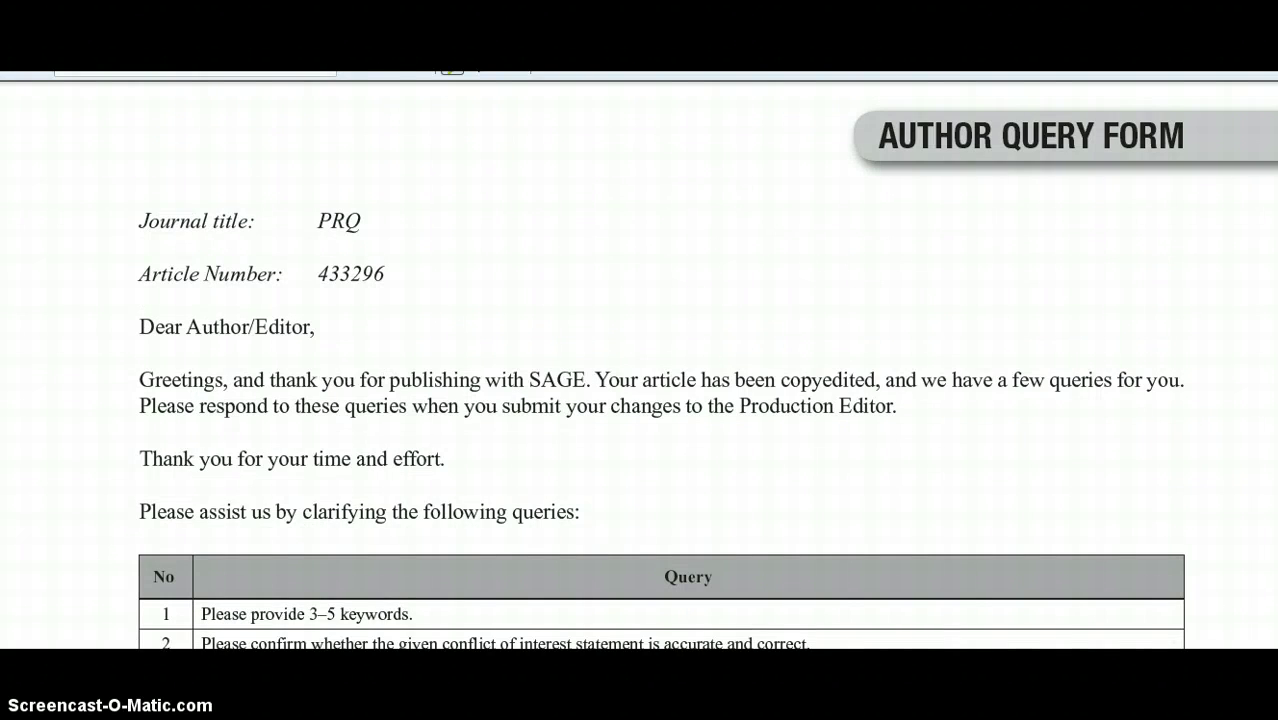
Go back to the Scholar results, open the article "Elections and Democratization in Authoritarian Regimes" and view its article tools.
key(alt+Left)
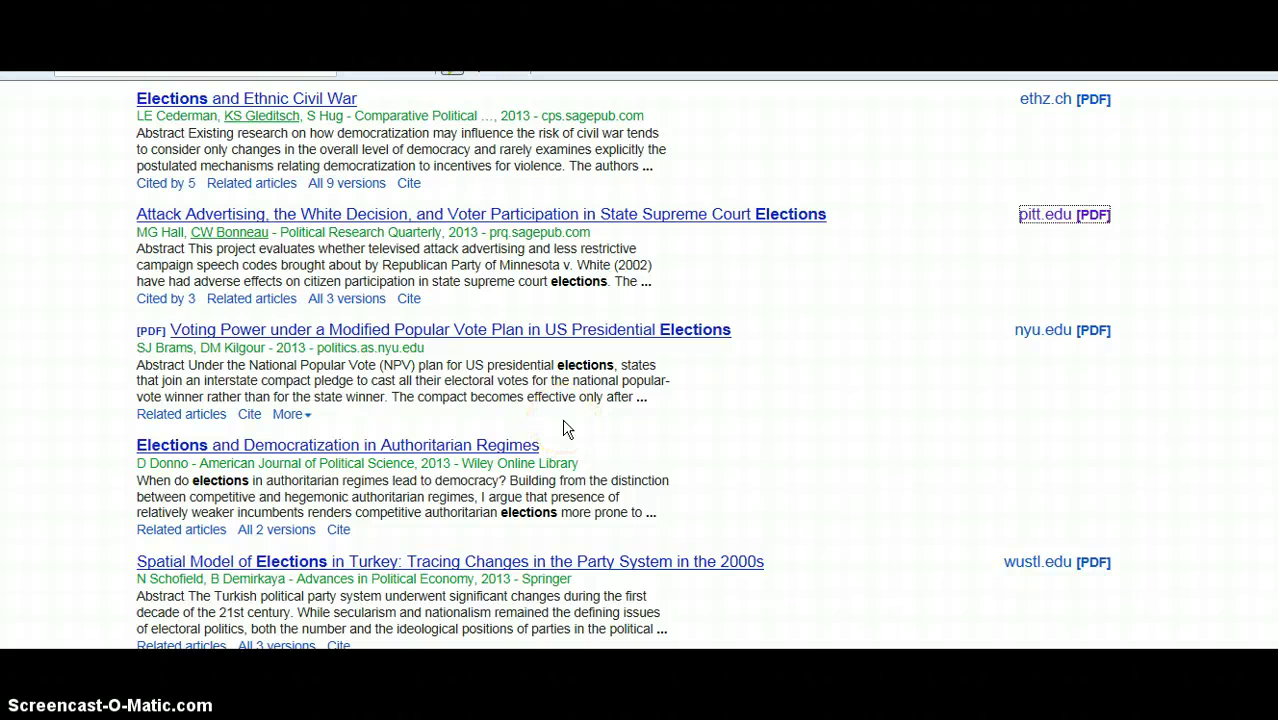
click(519, 446)
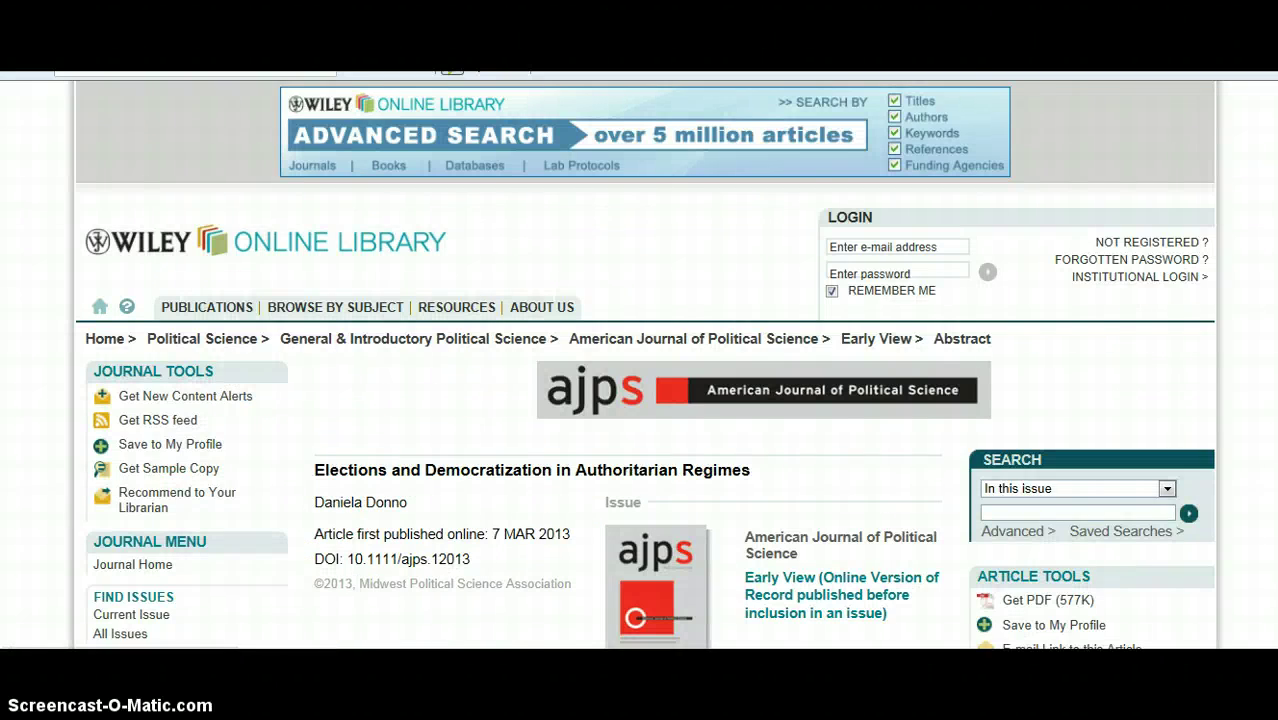
scroll(645, 365, down, 3)
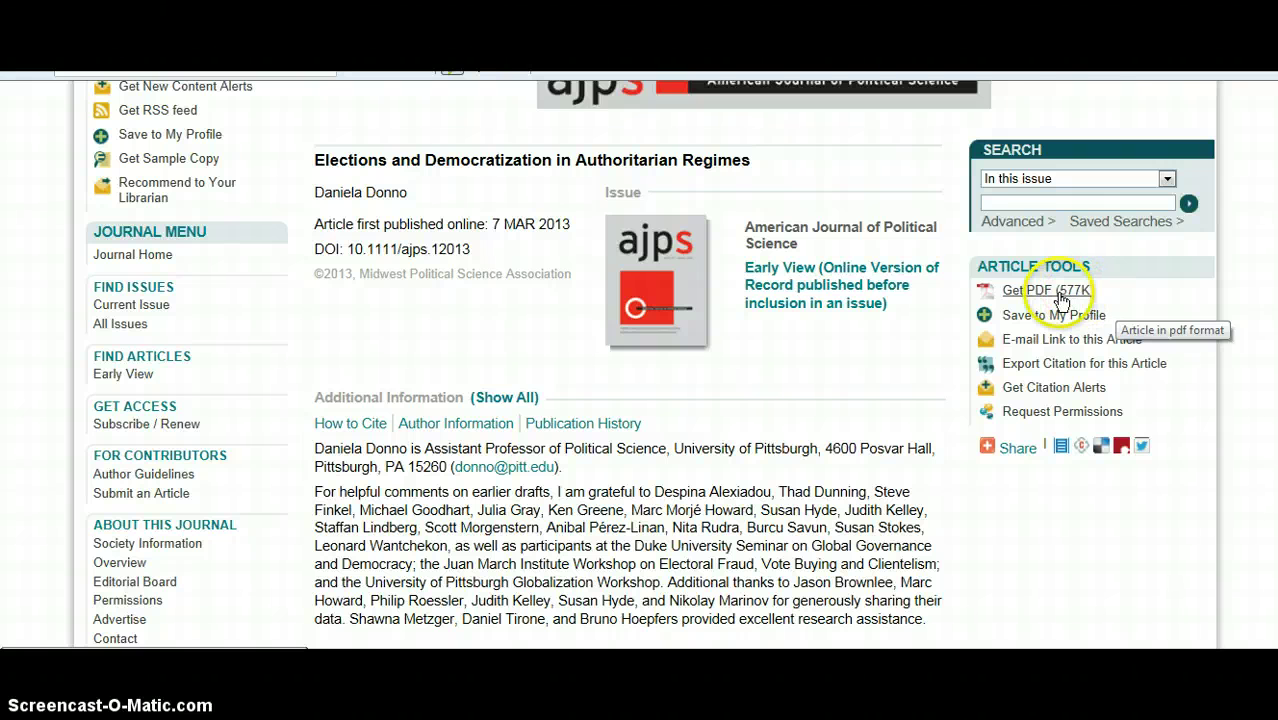
Request the PDF of "Elections and Democratization in Authoritarian Regimes" and examine the options for accessing the article.
click(1057, 296)
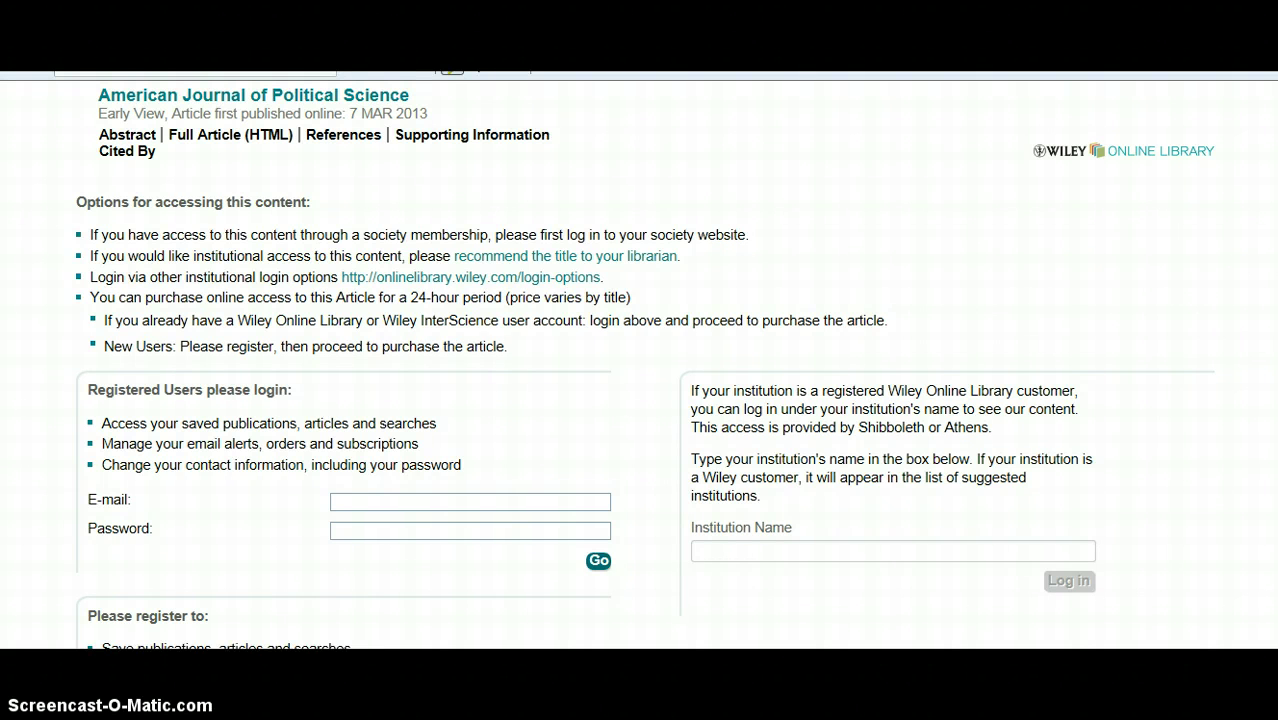
scroll(639, 360, down, 1)
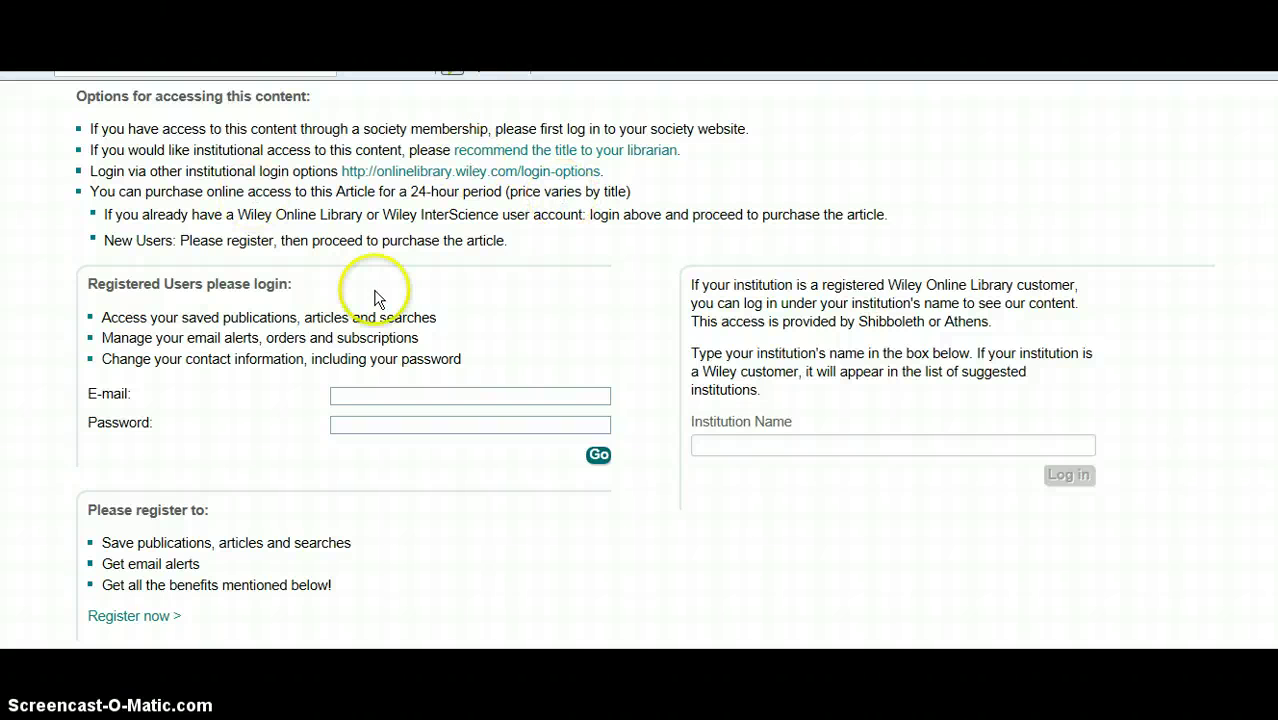
scroll(639, 360, up, 1)
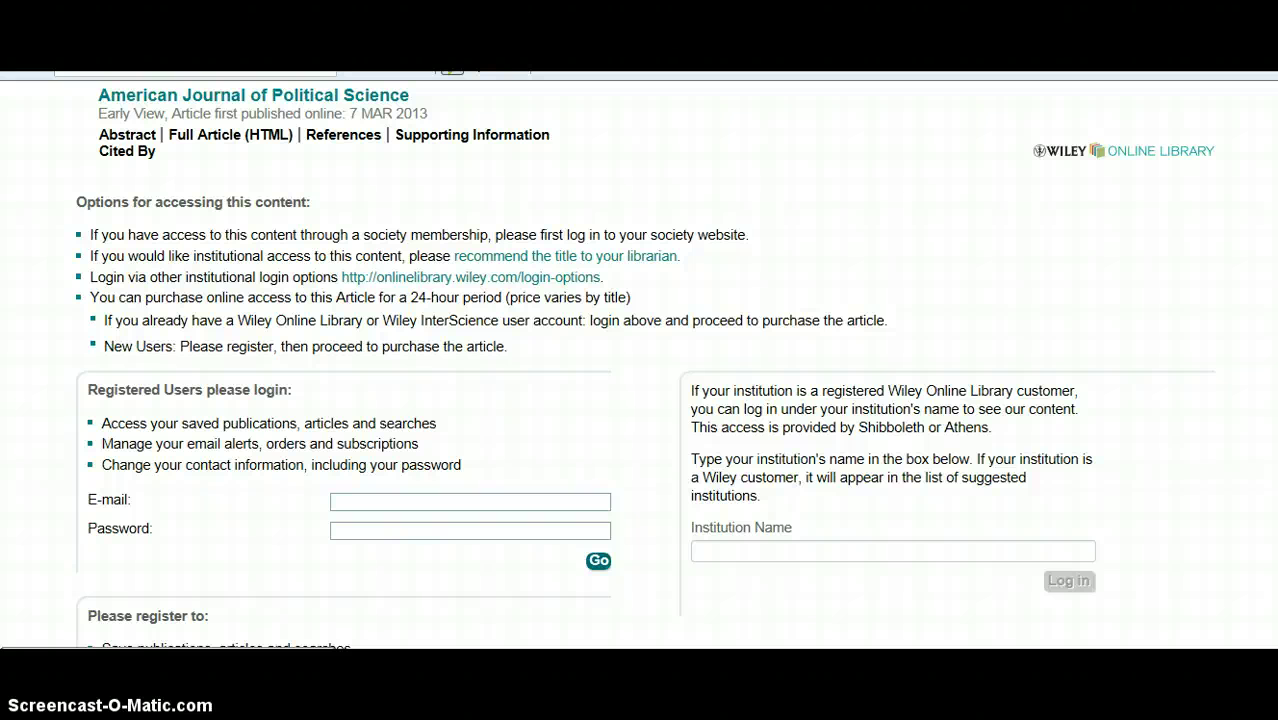
Return to the Scholar results for "elections" and go to the Google Scholar home page.
key(alt+Left)
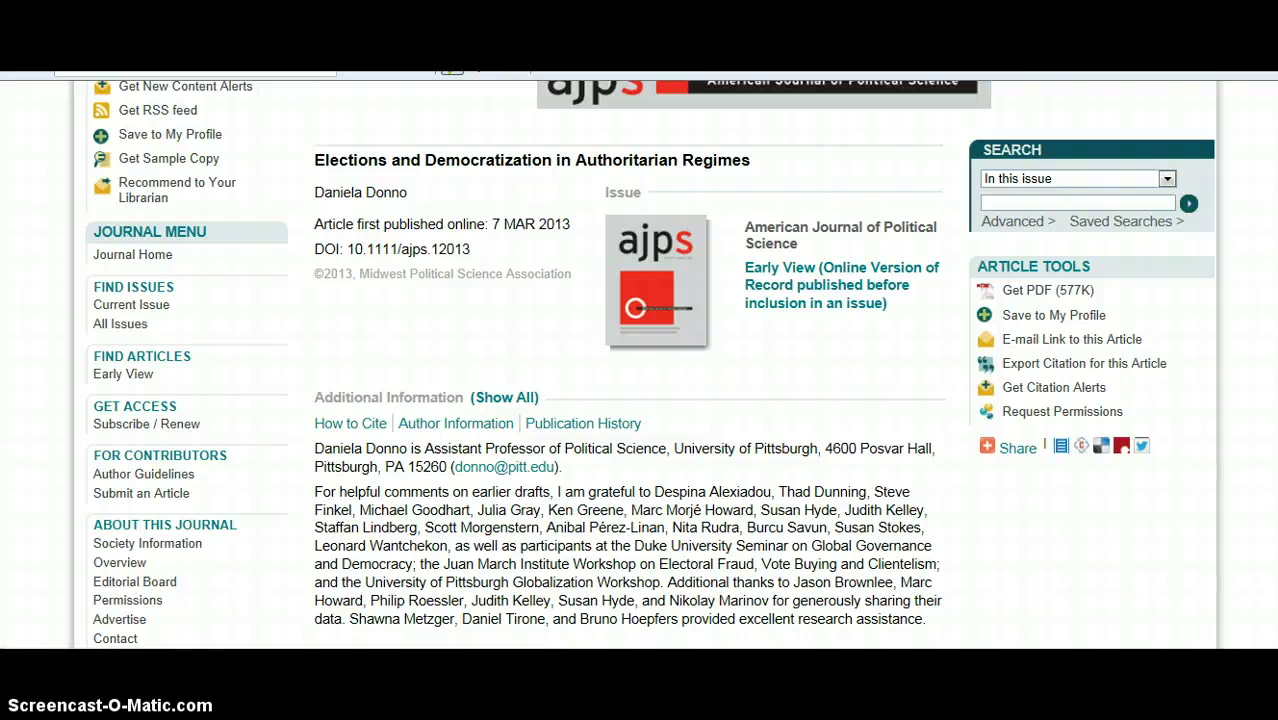
key(alt+Left)
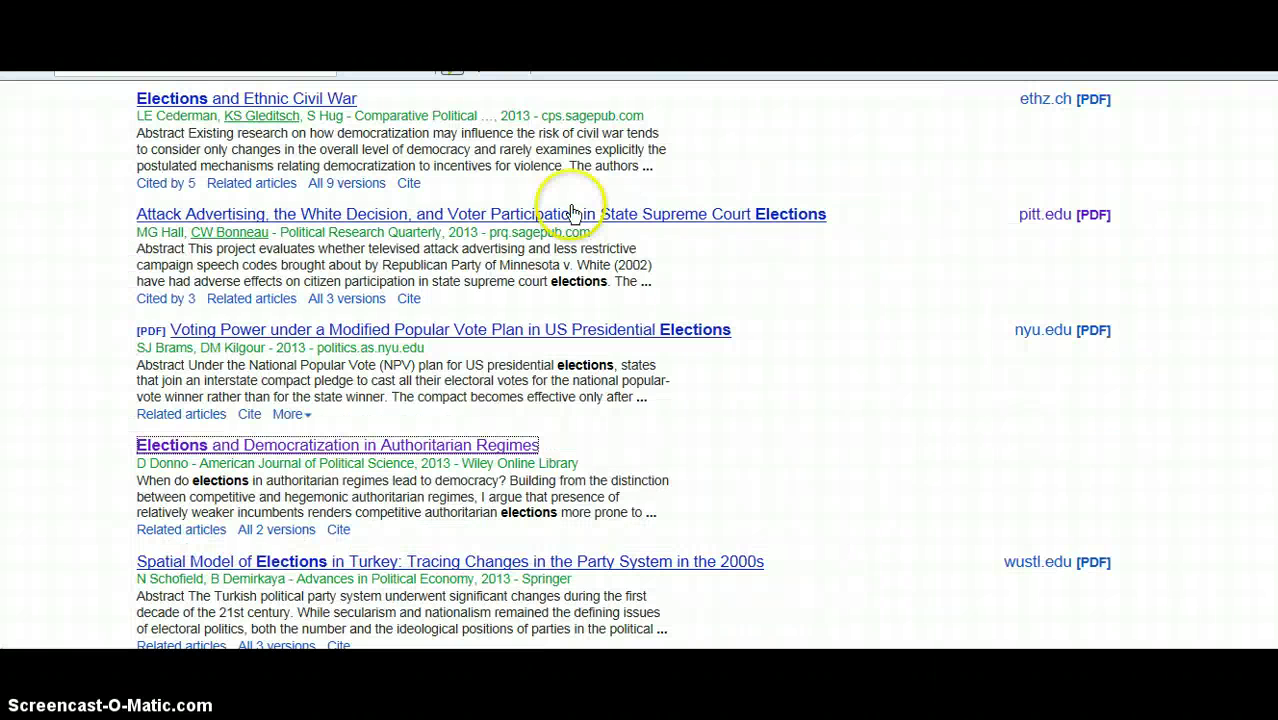
scroll(556, 160, up, 7)
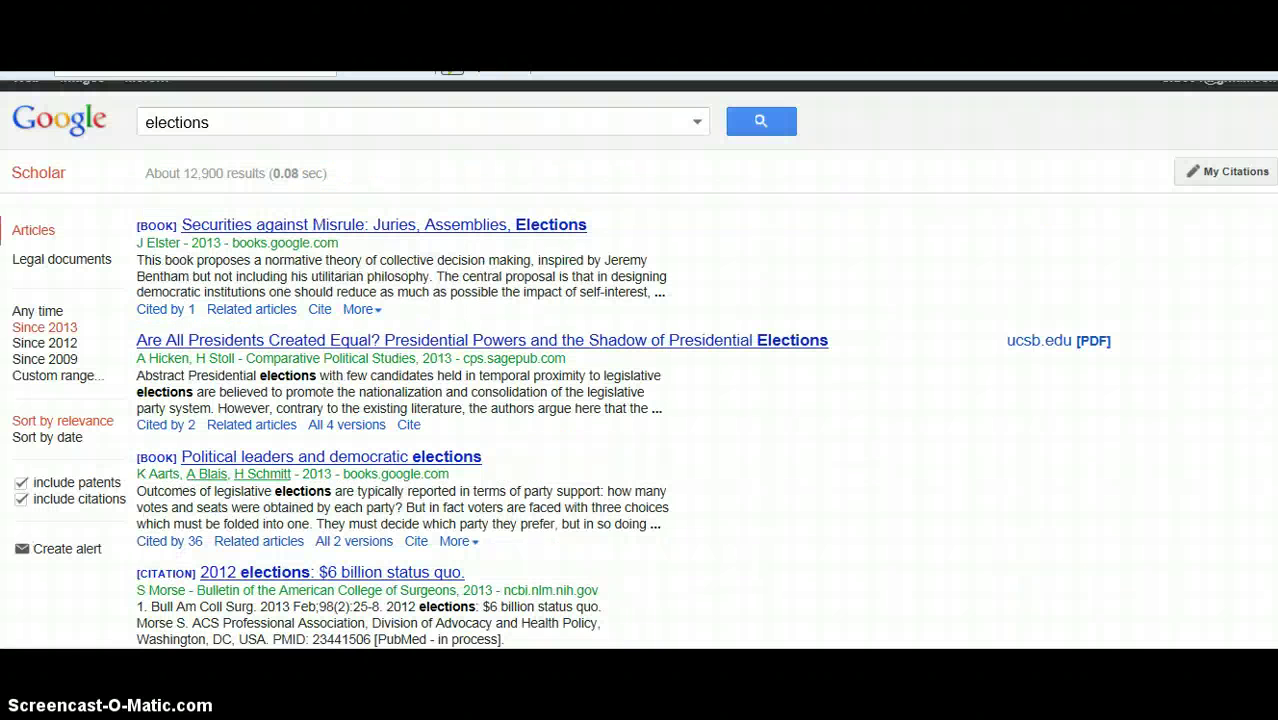
click(63, 163)
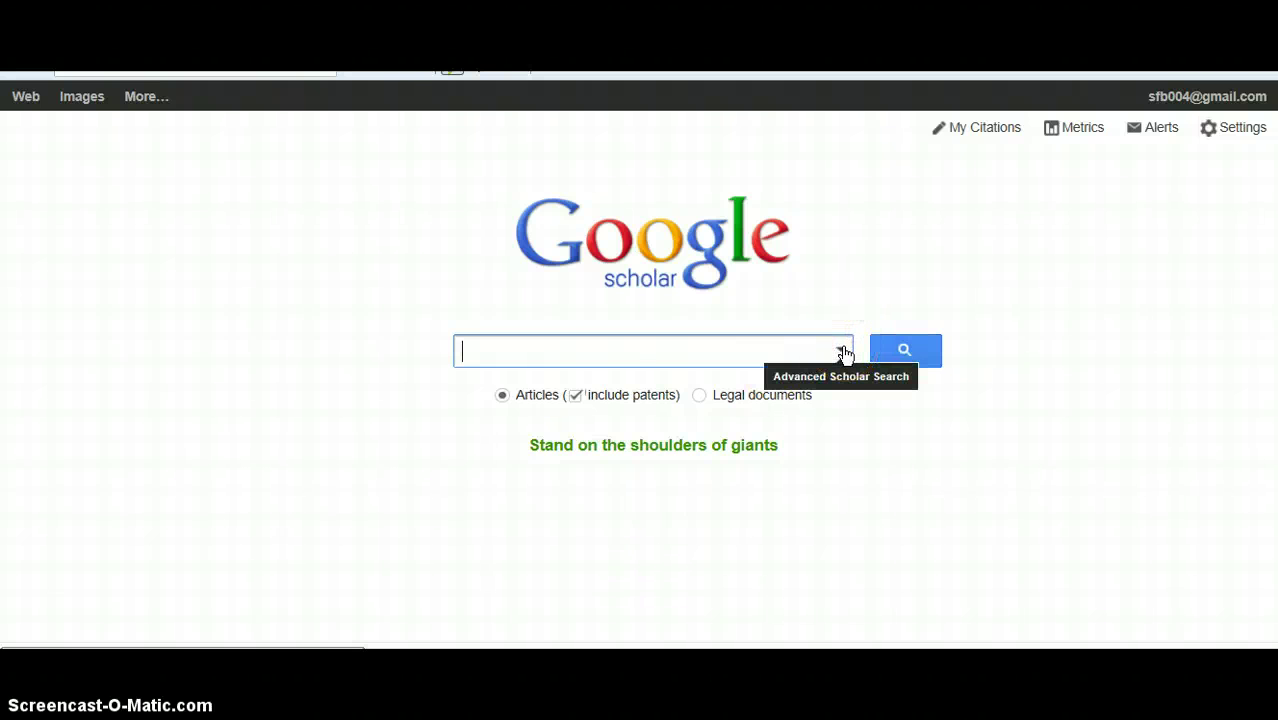
View the Advanced Scholar Search options, including the article date range, and return to the empty basic search box.
click(845, 353)
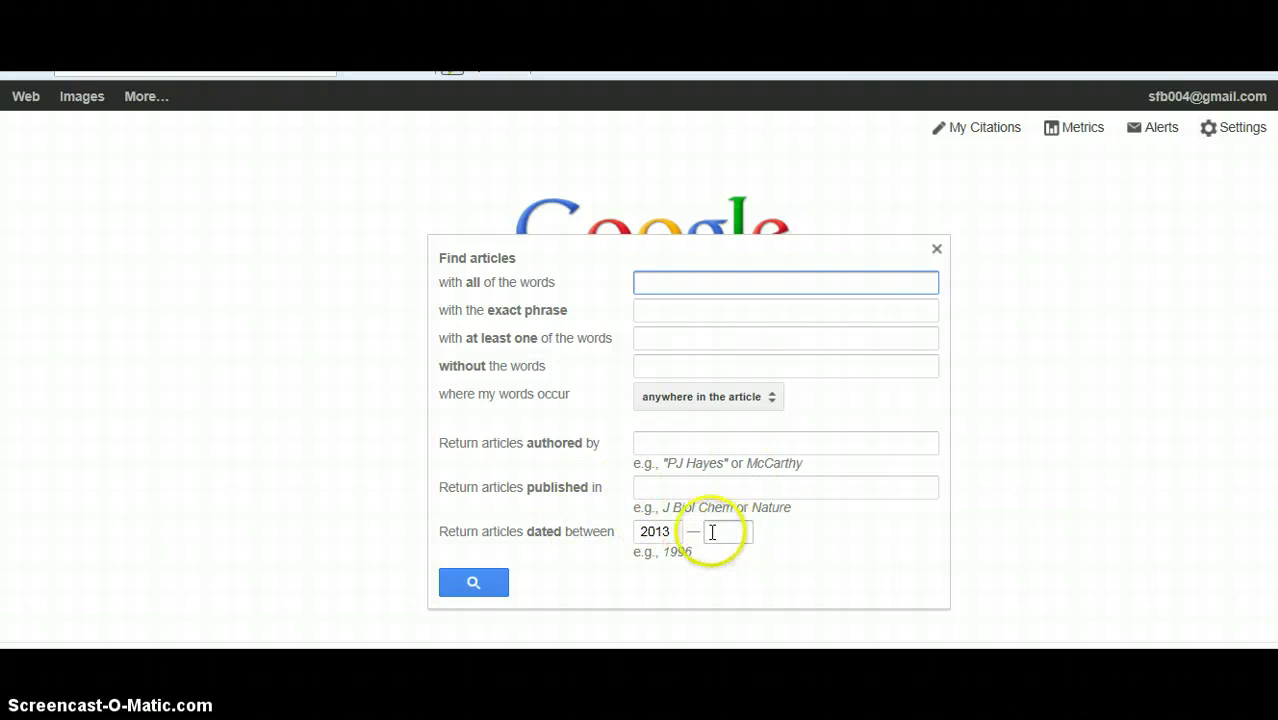
click(938, 248)
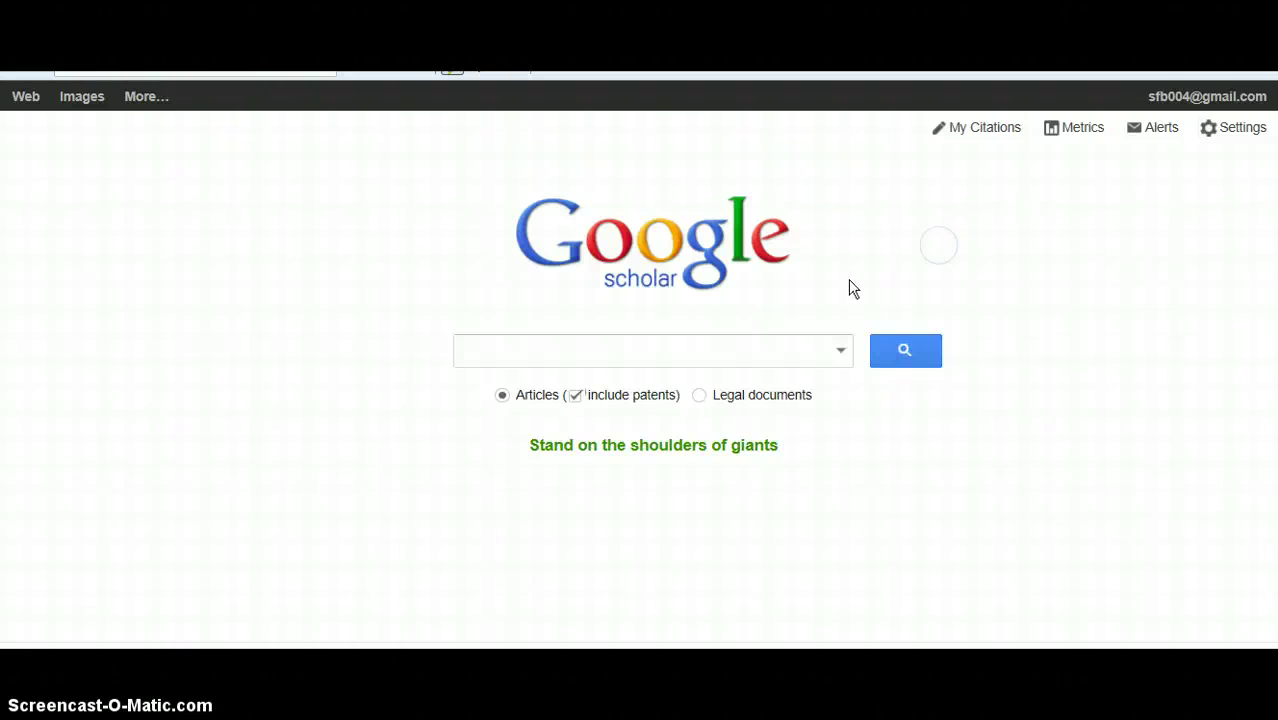
click(757, 356)
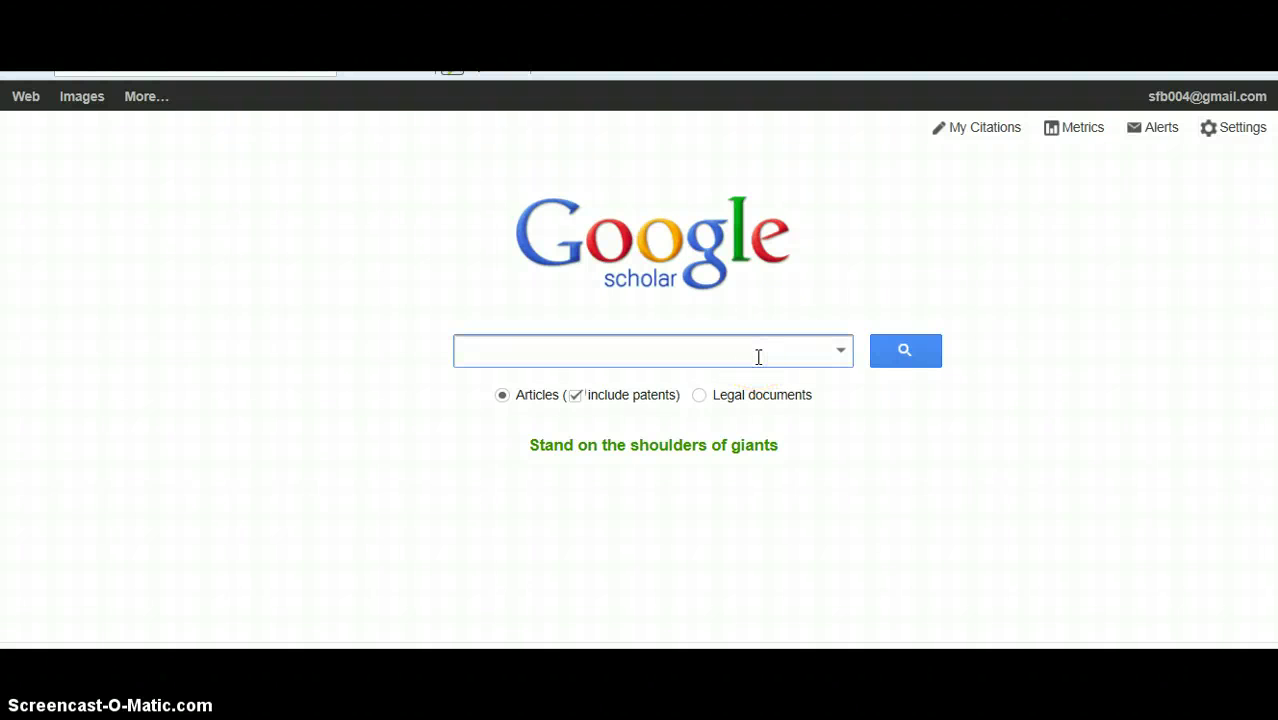